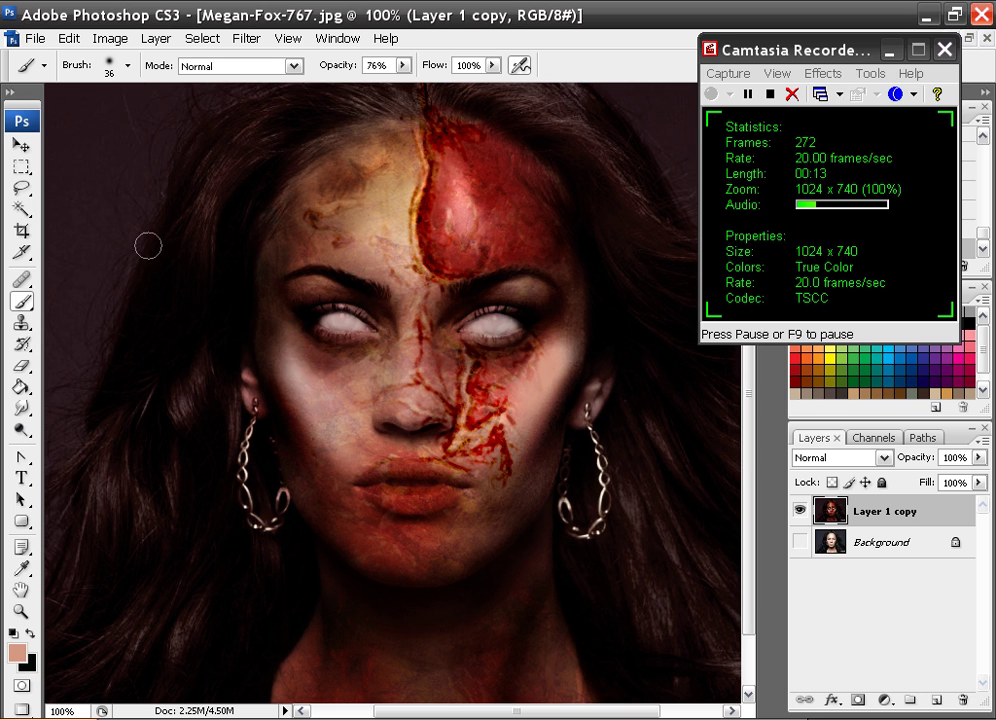
left_click(22, 431)
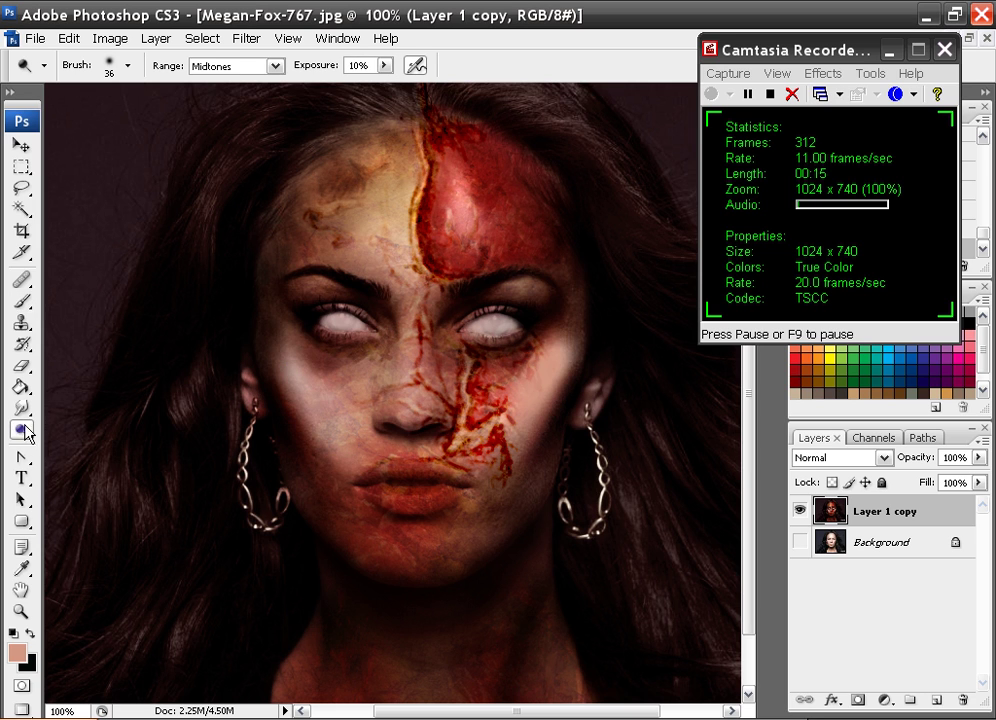
left_click(19, 430)
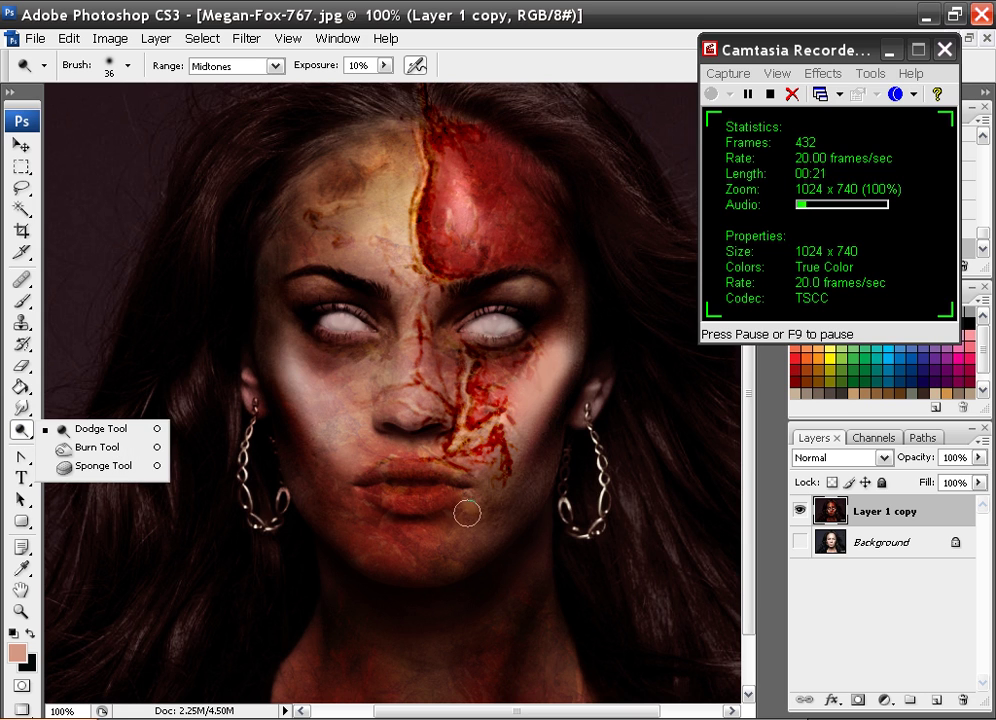
Copy the meat2.jpg image into the portrait document as a new layer and close meat2.jpg.
left_click(580, 50)
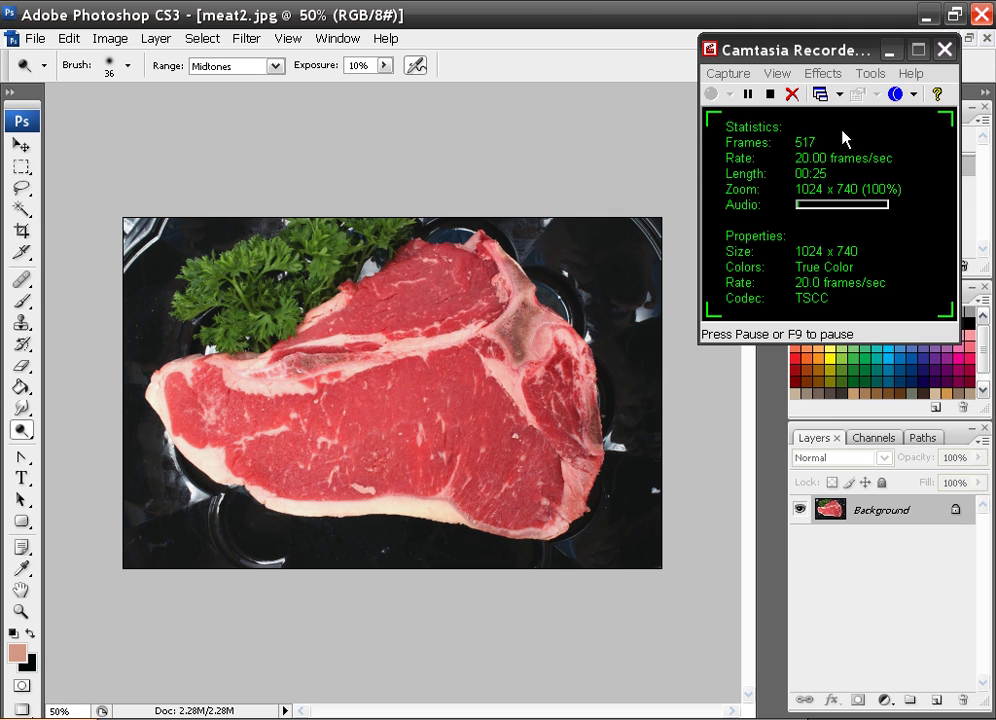
left_click(970, 39)
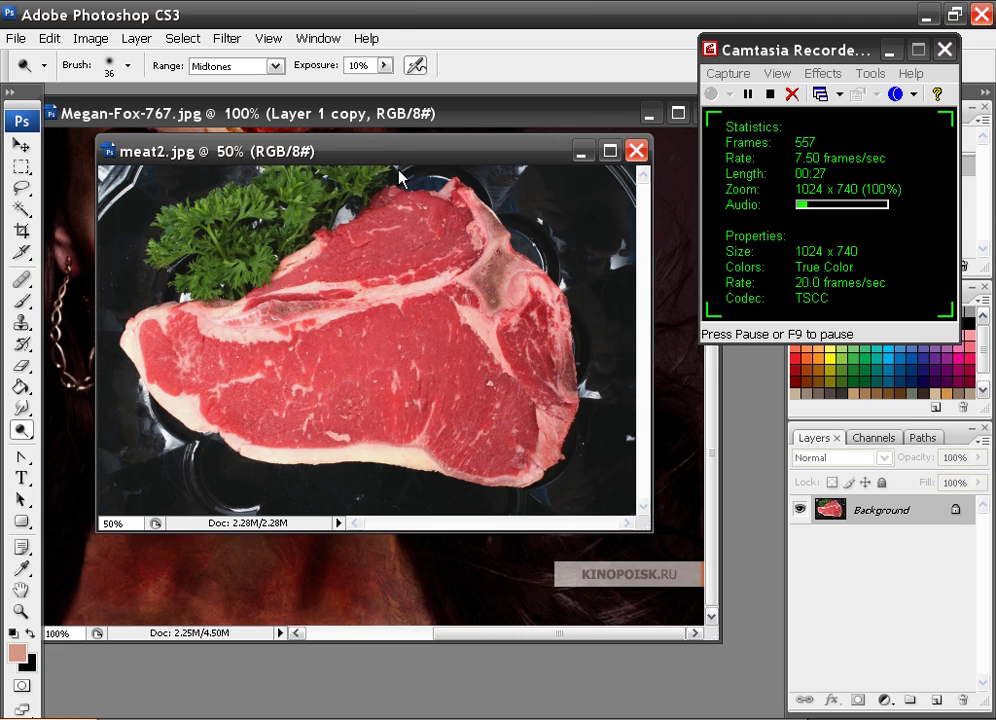
left_click_drag(396, 152, 391, 215)
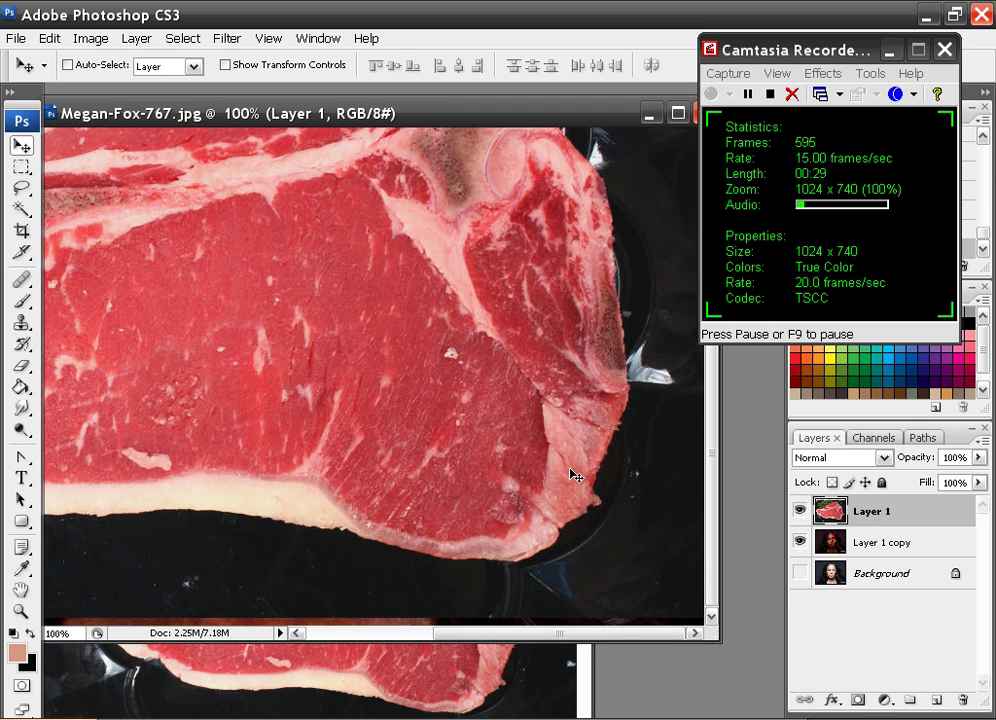
left_click(574, 471)
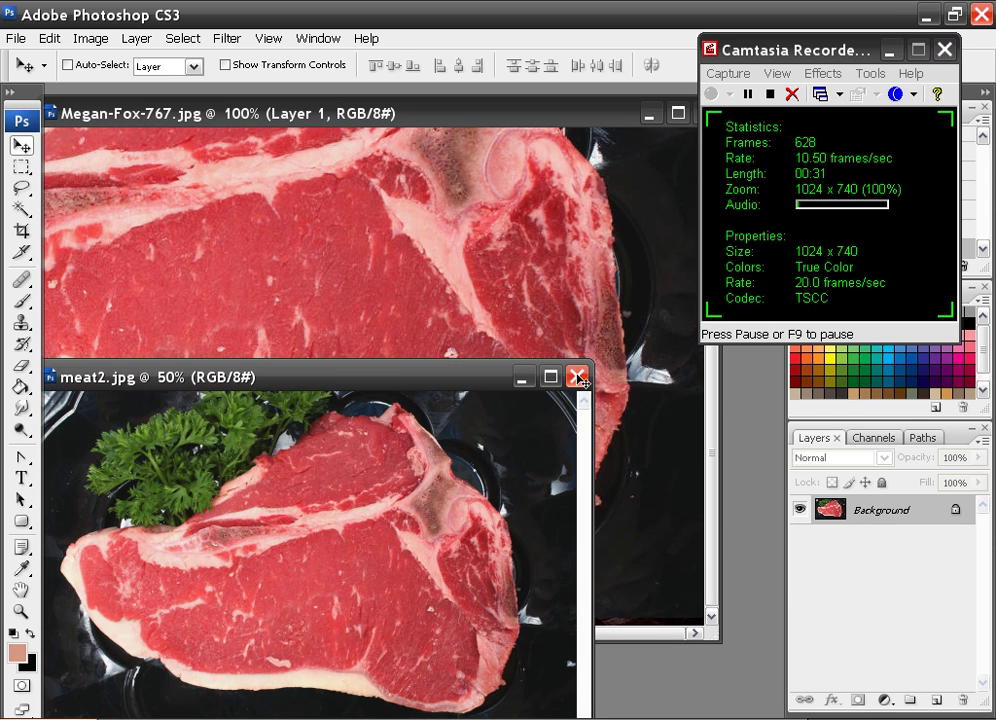
left_click(577, 377)
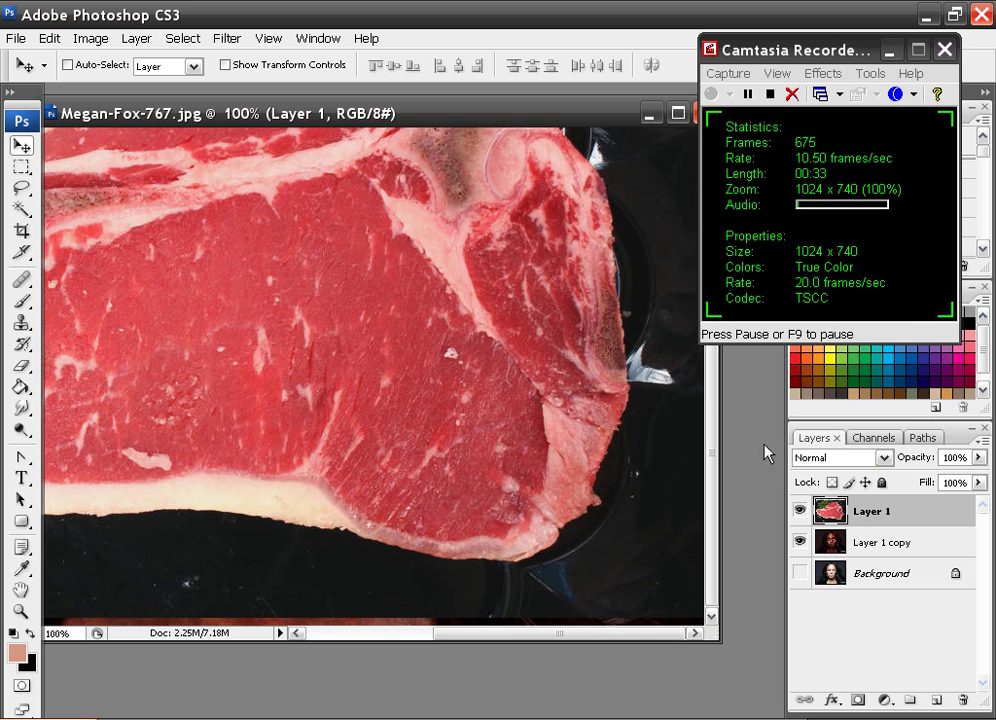
Set the meat layer's blend mode to Color Burn and reposition its texture over the face.
left_click(884, 457)
left_click(818, 87)
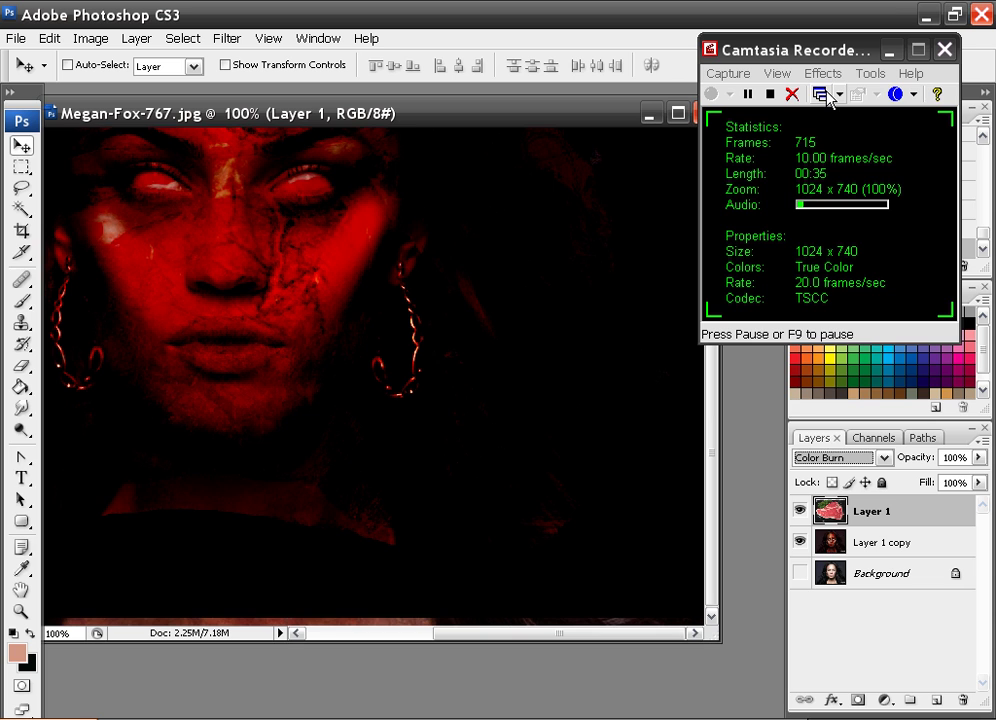
left_click_drag(322, 252, 310, 350)
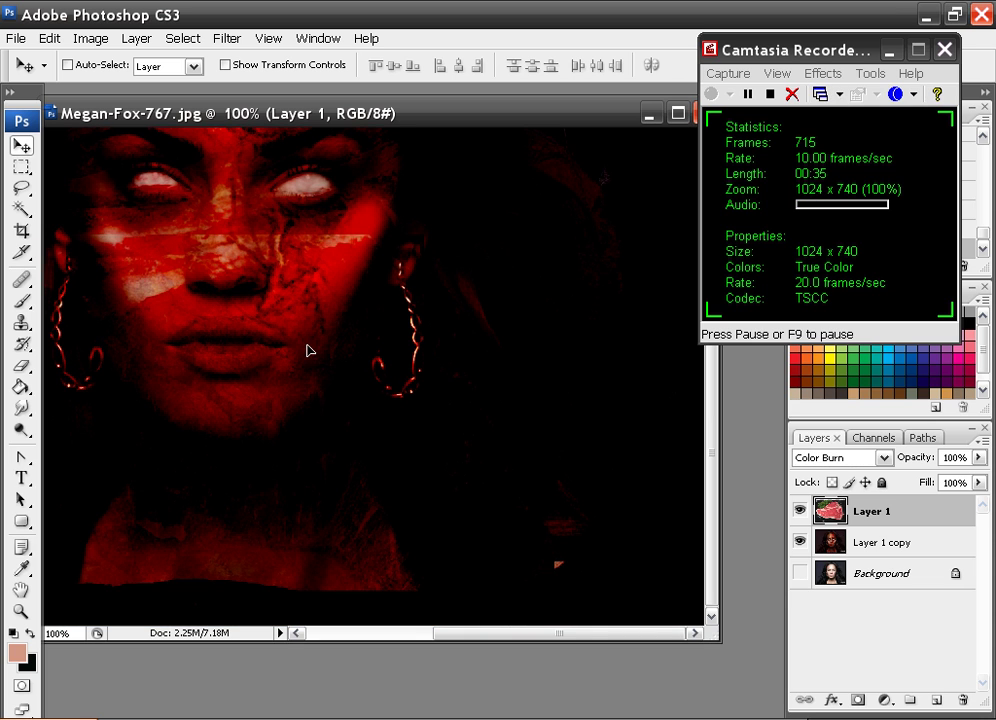
key("ctrl+z")
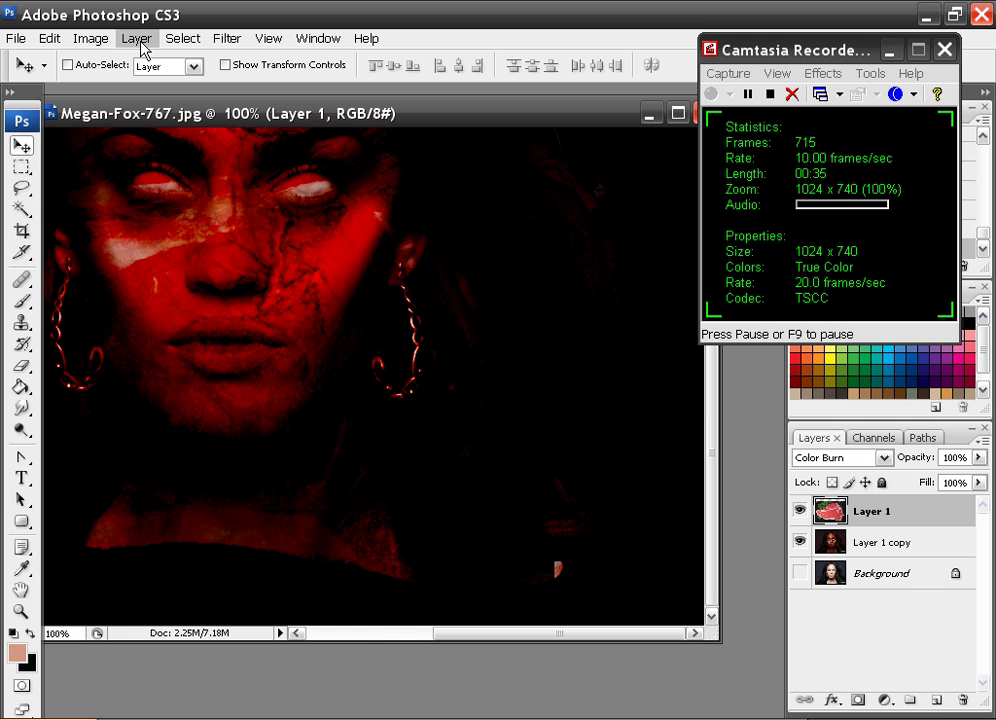
Add a Hide All layer mask to the meat layer and return to a 100% view of the face.
left_click(136, 38)
left_click(423, 302)
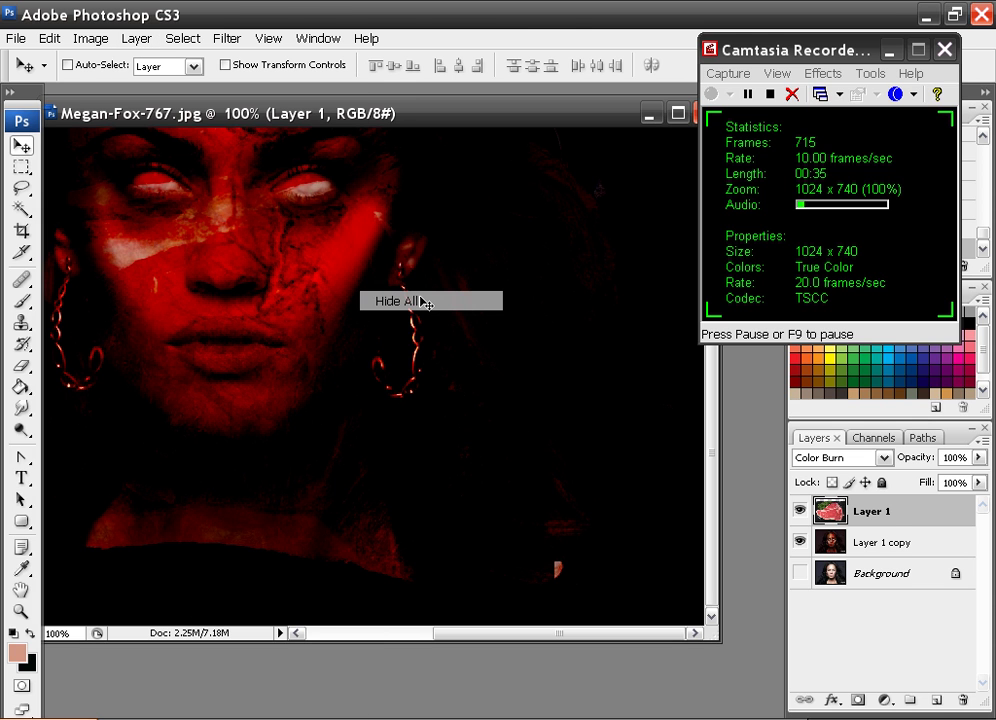
key("f")
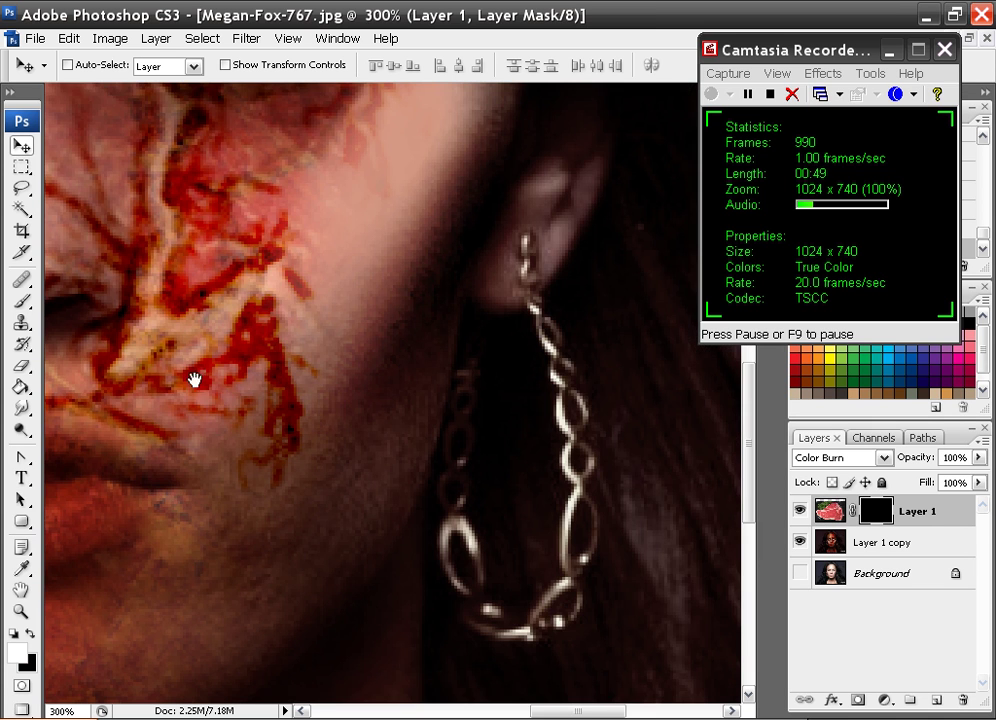
left_click_drag(180, 378, 551, 273)
key("ctrl+alt+0")
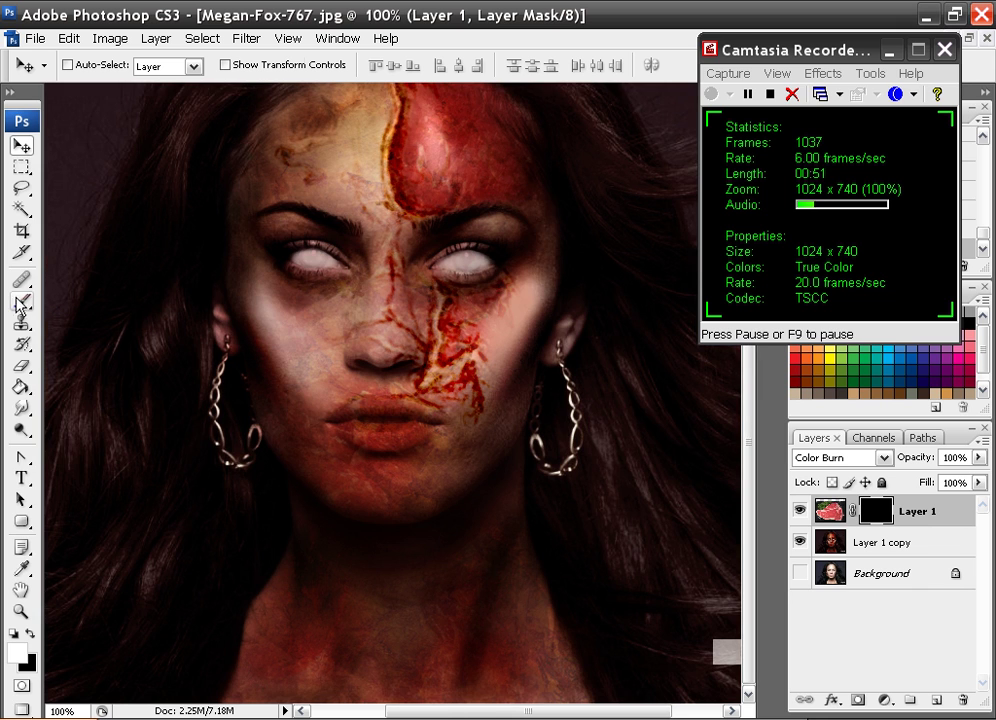
Set up a hard 13 px Brush and paint a first white dab on the mask over the lower lip.
left_click(22, 300)
right_click(404, 378)
left_click(435, 554)
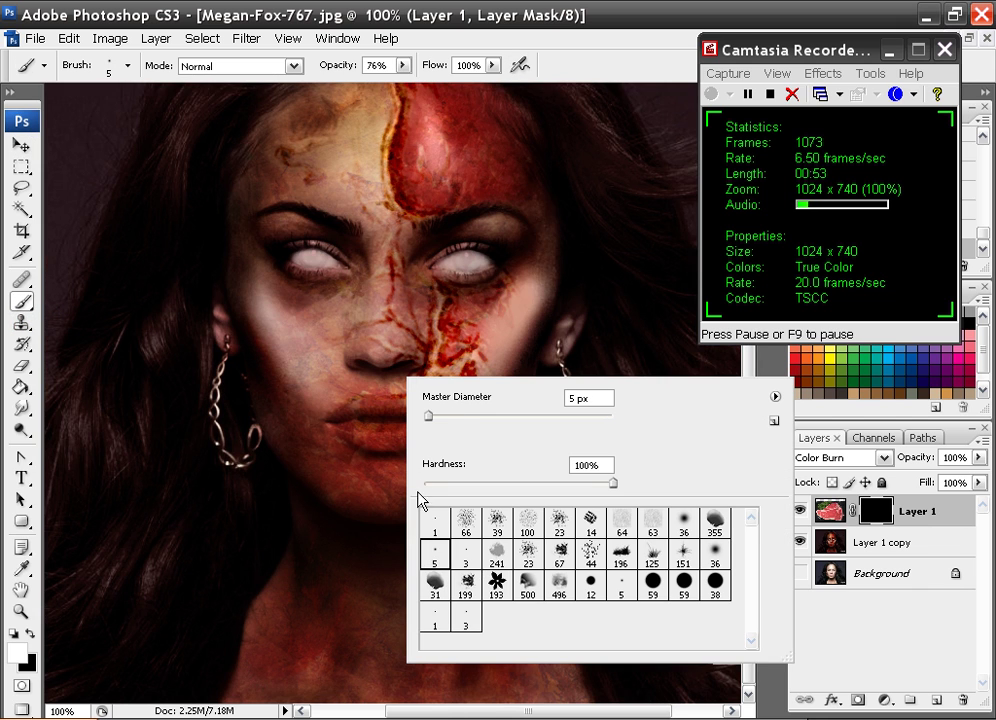
left_click_drag(430, 416, 437, 417)
left_click(355, 421)
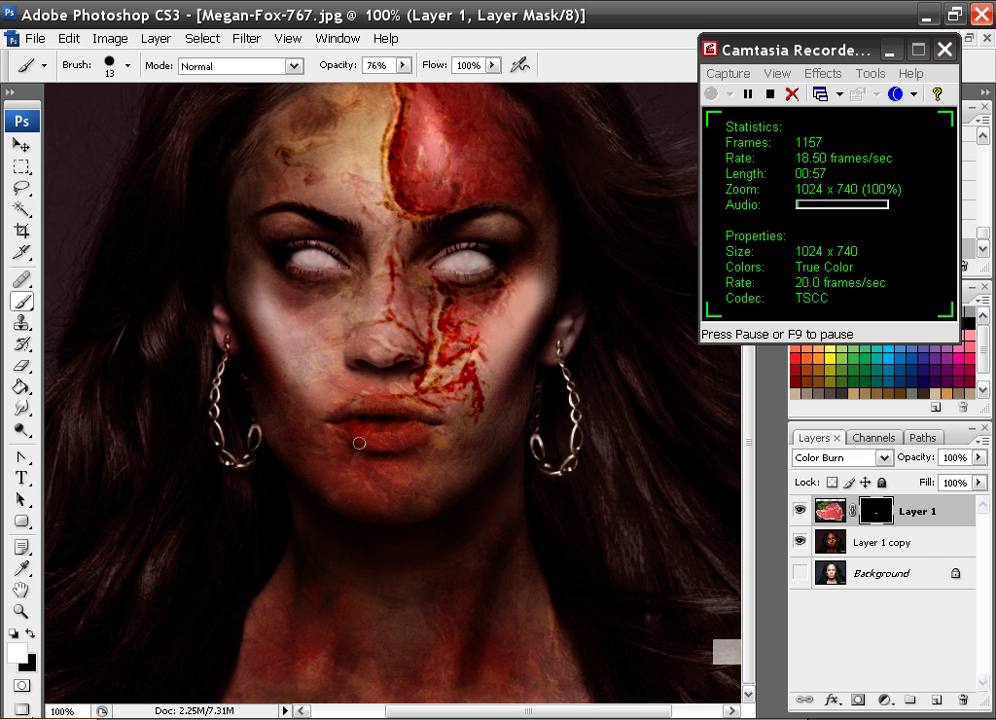
Set the brush opacity to 100% and paint blood on the mask over the lower lip, mouth corner and down both sides of the chin.
key("ctrl+plus")
left_click_drag(382, 483, 340, 347)
key("0")
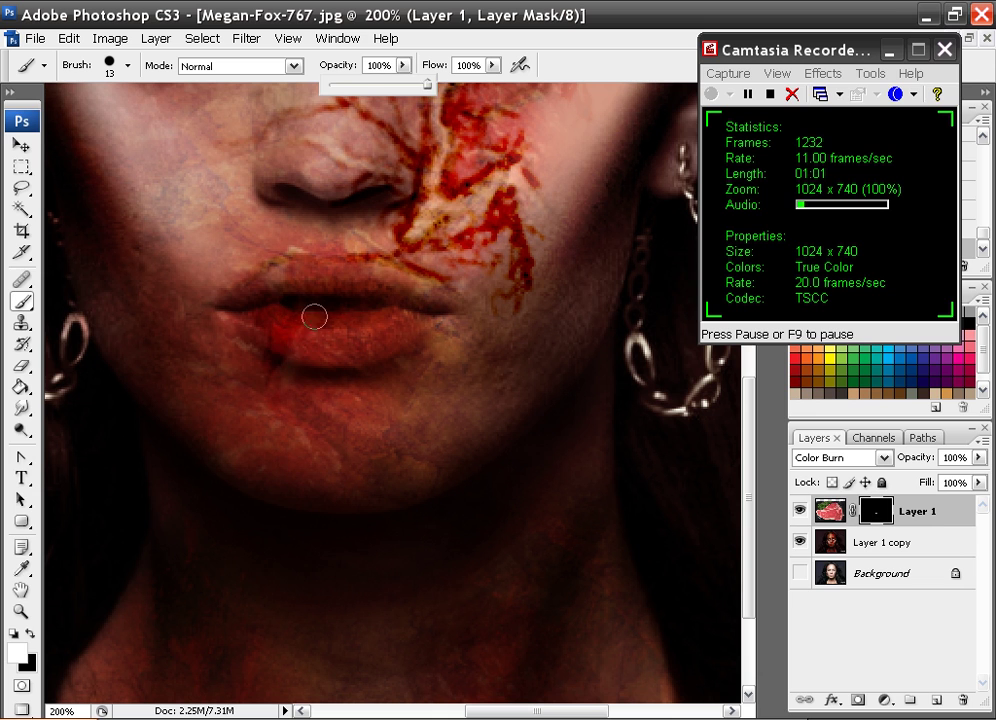
mouse_move(285, 369)
left_mouse_down()
mouse_move(271, 439)
mouse_move(249, 450)
mouse_move(248, 487)
left_mouse_up()
left_click_drag(349, 320, 373, 360)
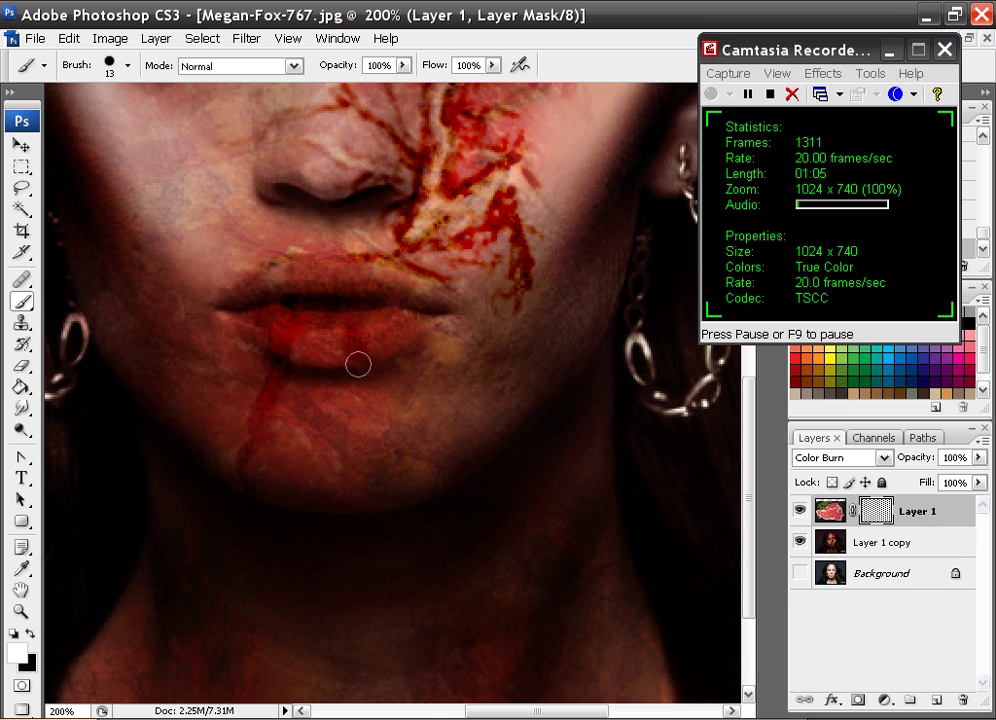
mouse_move(407, 316)
left_mouse_down()
mouse_move(425, 341)
mouse_move(397, 321)
mouse_move(437, 355)
mouse_move(456, 438)
left_mouse_up()
mouse_move(457, 336)
left_mouse_down()
mouse_move(462, 344)
mouse_move(449, 325)
mouse_move(468, 305)
mouse_move(409, 313)
mouse_move(468, 321)
left_mouse_up()
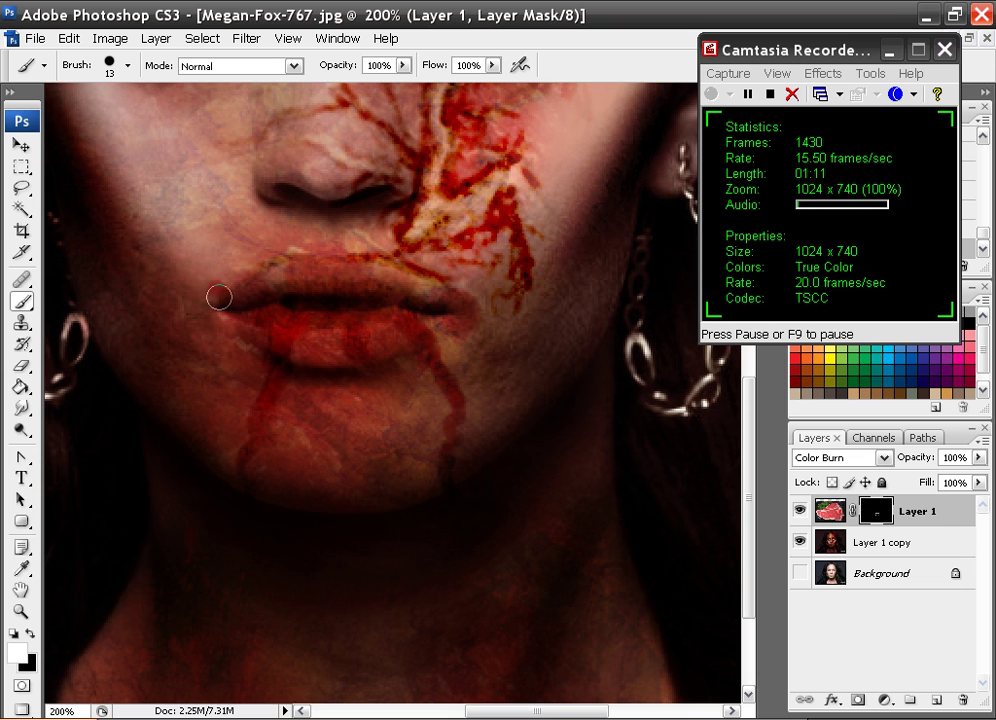
Paint blood along the upper lip and dab splatter spots on the skin between the left mouth corner and cheek.
mouse_move(227, 292)
left_mouse_down()
mouse_move(208, 306)
mouse_move(205, 296)
mouse_move(292, 278)
left_mouse_up()
mouse_move(241, 252)
left_mouse_down()
mouse_move(227, 289)
mouse_move(208, 284)
mouse_move(207, 251)
mouse_move(226, 248)
mouse_move(210, 249)
mouse_move(204, 283)
mouse_move(222, 257)
mouse_move(207, 228)
mouse_move(187, 279)
mouse_move(275, 286)
mouse_move(486, 235)
mouse_move(471, 233)
mouse_move(472, 253)
mouse_move(432, 251)
mouse_move(476, 266)
mouse_move(496, 289)
mouse_move(349, 233)
mouse_move(225, 258)
left_mouse_up()
left_click(209, 250)
left_click(210, 265)
left_click(222, 216)
left_click(183, 231)
left_click(197, 199)
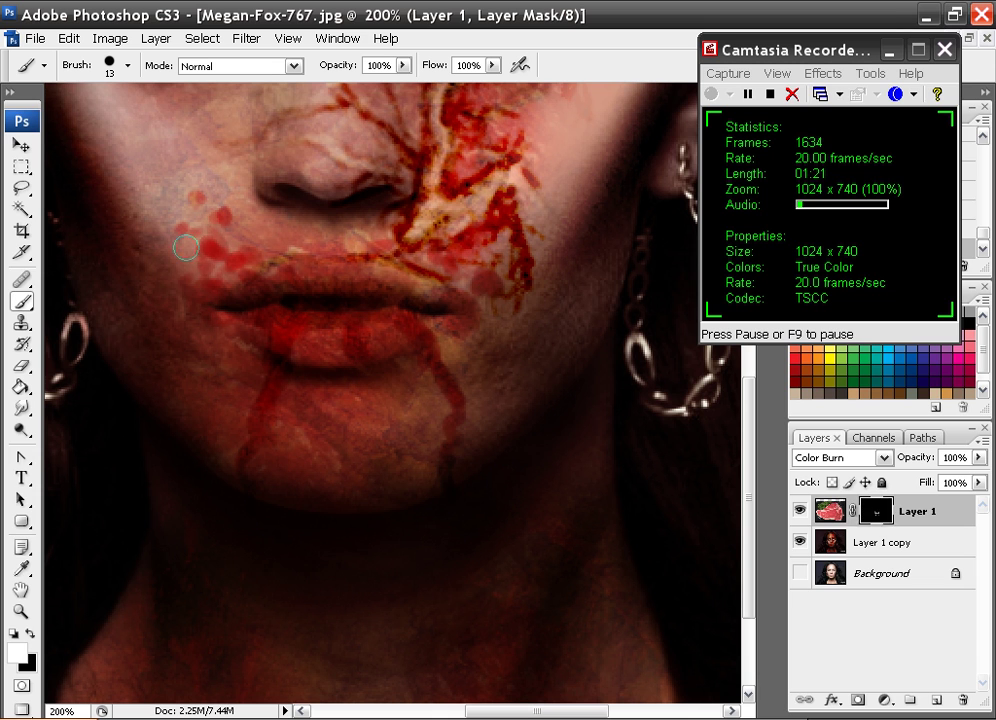
left_click(185, 259)
Paint additional blood drips running from the lower lip down across the chin.
mouse_move(247, 319)
left_mouse_down()
mouse_move(184, 329)
mouse_move(221, 240)
mouse_move(247, 247)
mouse_move(191, 276)
mouse_move(188, 316)
mouse_move(253, 311)
mouse_move(232, 341)
mouse_move(201, 448)
mouse_move(237, 341)
mouse_move(209, 391)
mouse_move(190, 471)
mouse_move(285, 370)
mouse_move(243, 354)
mouse_move(244, 330)
mouse_move(184, 372)
mouse_move(207, 323)
mouse_move(227, 327)
mouse_move(206, 311)
mouse_move(197, 333)
mouse_move(234, 313)
mouse_move(186, 411)
mouse_move(200, 466)
mouse_move(231, 358)
mouse_move(222, 422)
mouse_move(197, 408)
mouse_move(204, 441)
mouse_move(257, 340)
mouse_move(283, 395)
mouse_move(262, 389)
mouse_move(247, 437)
mouse_move(398, 423)
mouse_move(416, 454)
mouse_move(400, 502)
mouse_move(509, 420)
mouse_move(517, 445)
mouse_move(483, 357)
mouse_move(455, 327)
mouse_move(484, 345)
mouse_move(430, 335)
mouse_move(424, 317)
mouse_move(452, 325)
mouse_move(457, 351)
mouse_move(445, 447)
mouse_move(381, 410)
mouse_move(358, 451)
mouse_move(332, 382)
mouse_move(305, 449)
mouse_move(312, 509)
mouse_move(316, 501)
mouse_move(264, 500)
mouse_move(466, 485)
mouse_move(453, 567)
left_mouse_up()
key("ctrl+minus")
key("ctrl+minus")
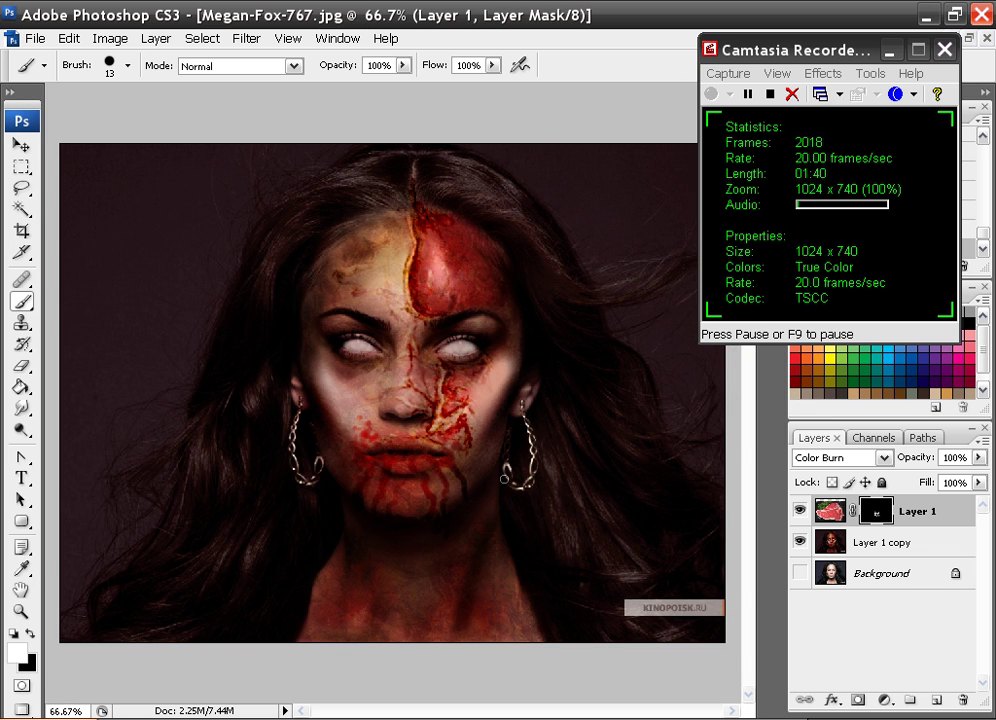
Paint blood down the nose bridge and along the forehead wound's edge, filling a red patch above the inner eyebrow.
key("ctrl+plus")
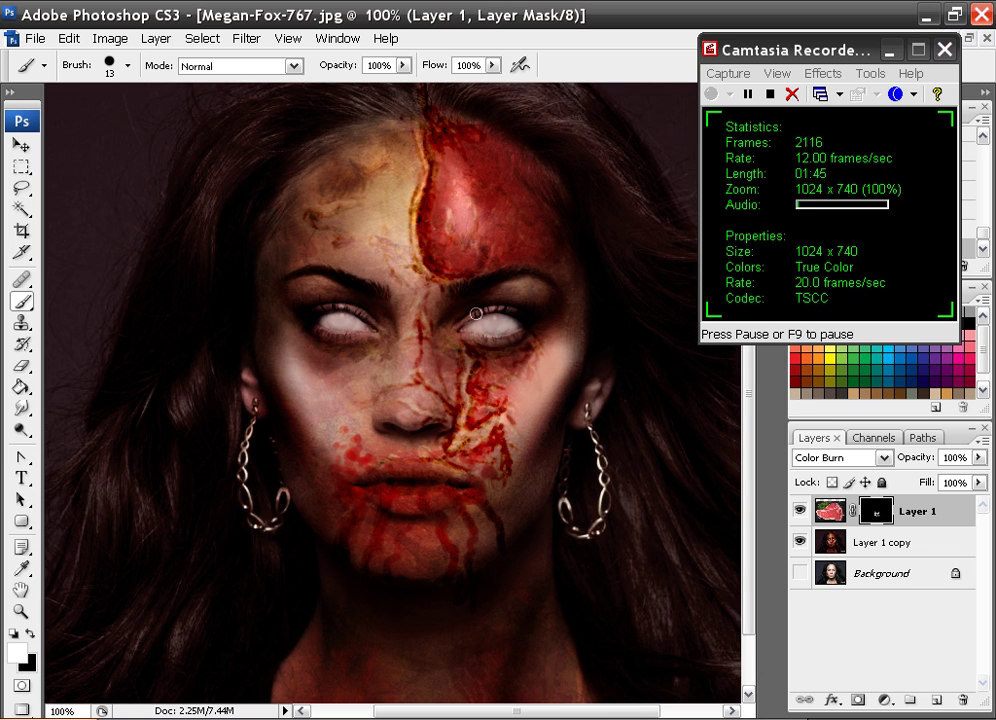
mouse_move(432, 193)
left_mouse_down()
mouse_move(419, 255)
mouse_move(426, 341)
left_mouse_up()
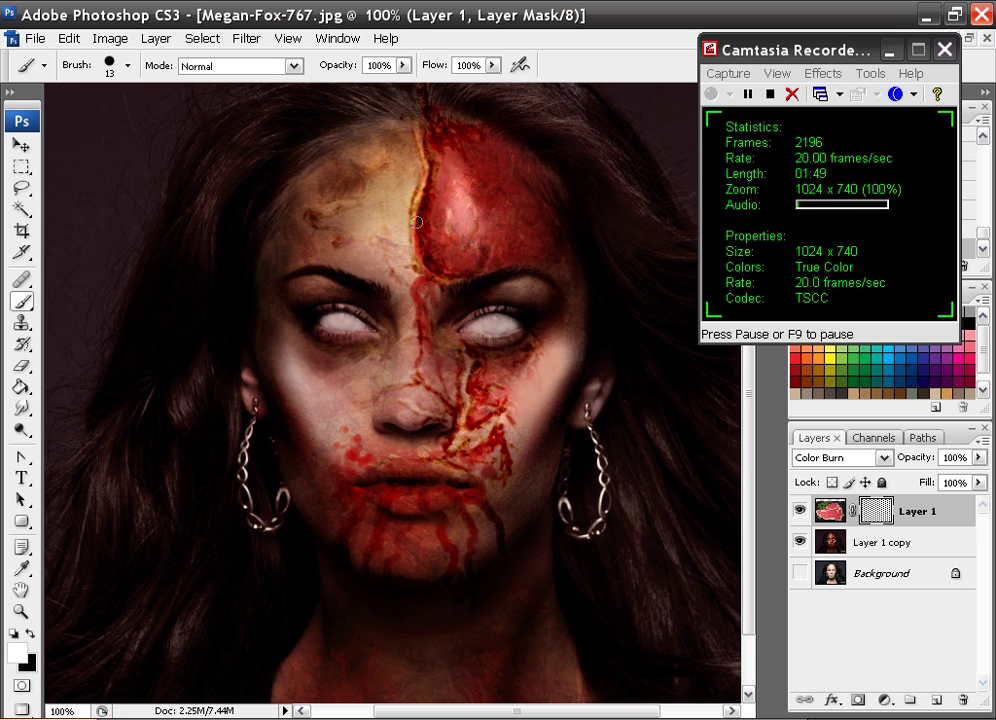
mouse_move(420, 230)
left_mouse_down()
mouse_move(390, 252)
mouse_move(381, 271)
mouse_move(434, 282)
mouse_move(390, 254)
left_mouse_up()
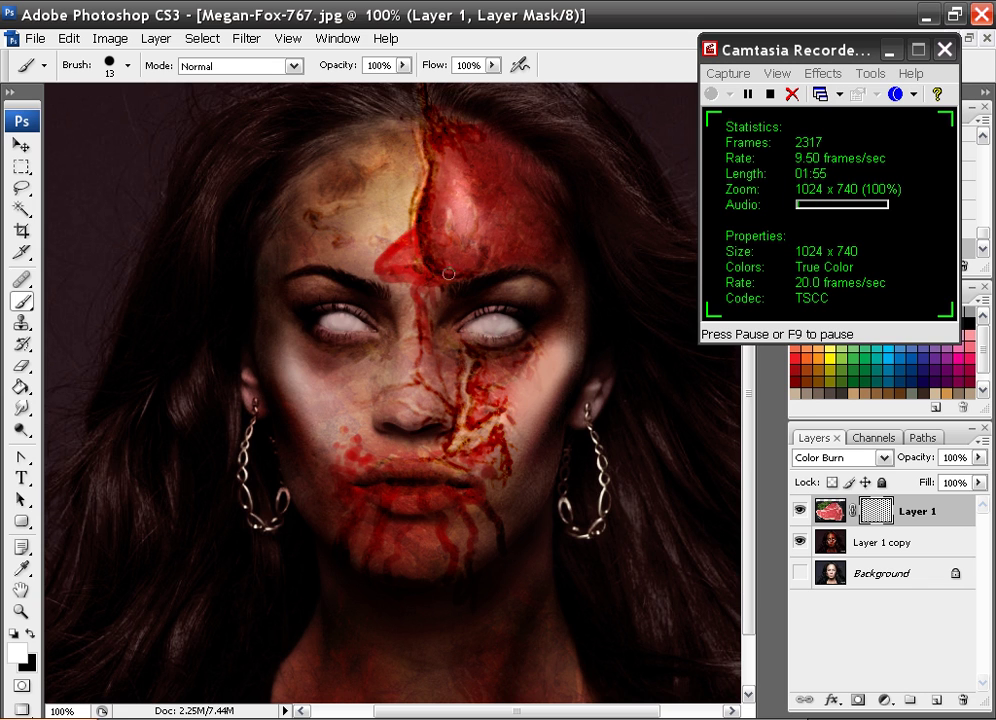
mouse_move(376, 265)
left_mouse_down()
mouse_move(442, 253)
mouse_move(385, 261)
left_mouse_up()
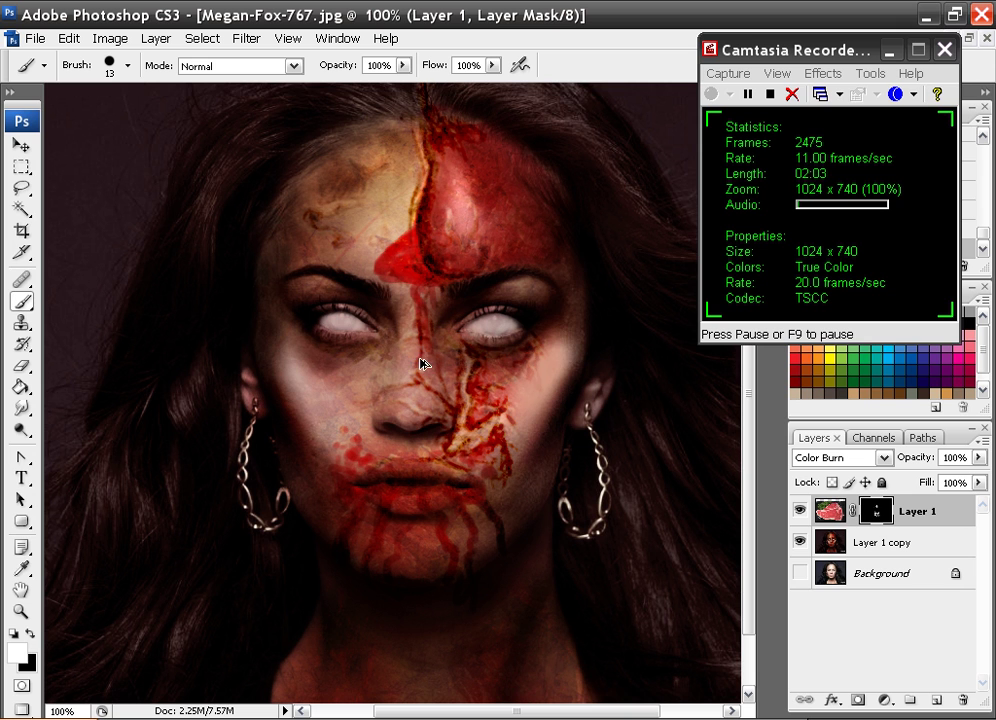
Paint red rims along the lower and upper lids of the picture's left eye with a 5 px brush.
key("ctrl+plus")
key("ctrl+plus")
key("ctrl+plus")
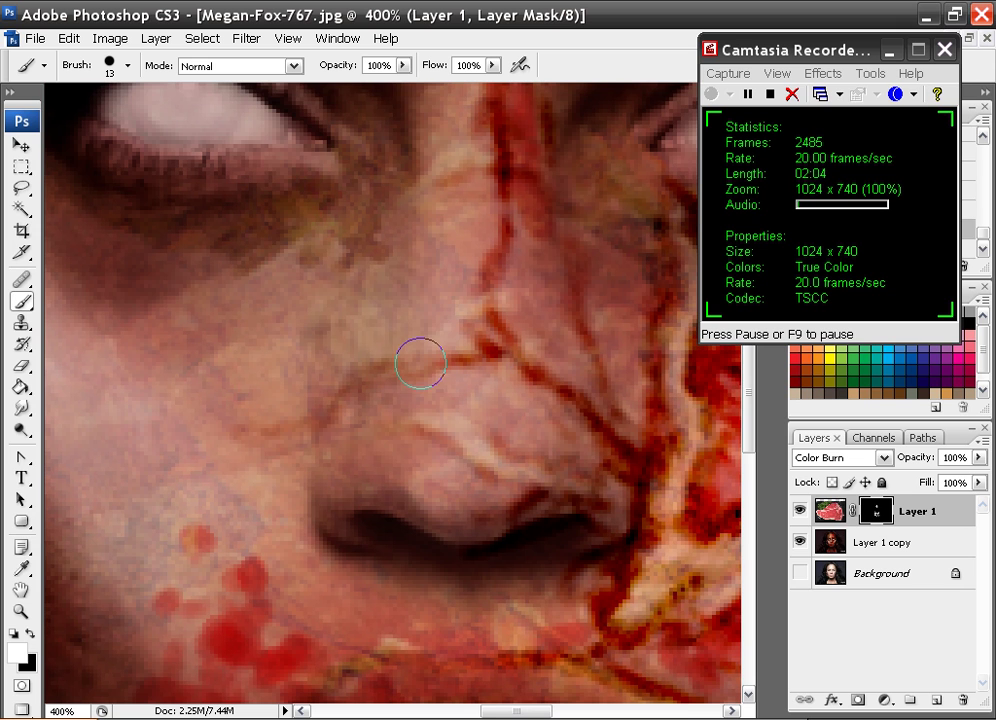
left_click_drag(375, 267, 478, 481)
right_click(339, 372)
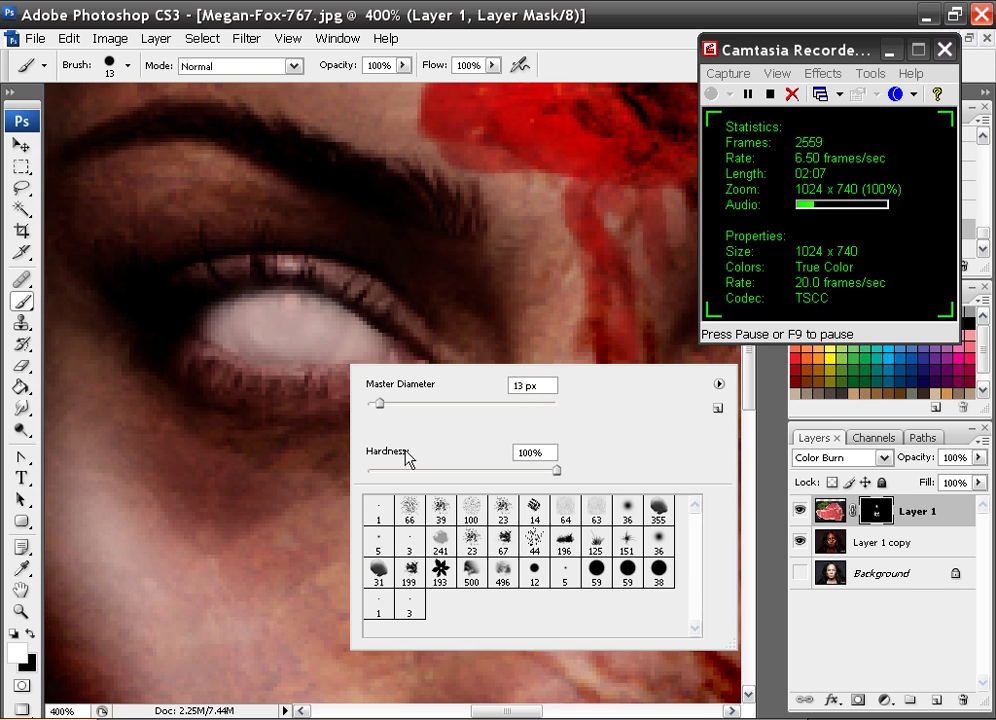
left_click(372, 533)
mouse_move(199, 351)
left_mouse_down()
mouse_move(195, 340)
mouse_move(238, 378)
mouse_move(222, 378)
mouse_move(316, 371)
mouse_move(214, 349)
mouse_move(204, 337)
left_mouse_up()
left_click_drag(260, 293, 317, 294)
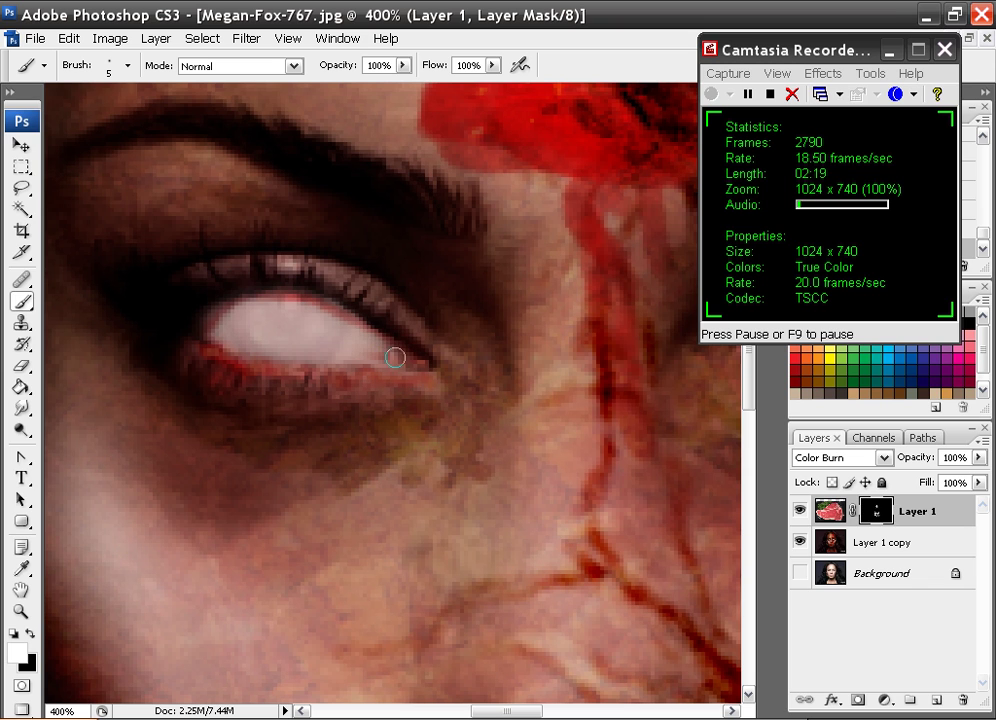
Paint thin bloodshot veins across the white of the picture's left eye with a 3 px brush.
right_click(290, 320)
double_click(362, 511)
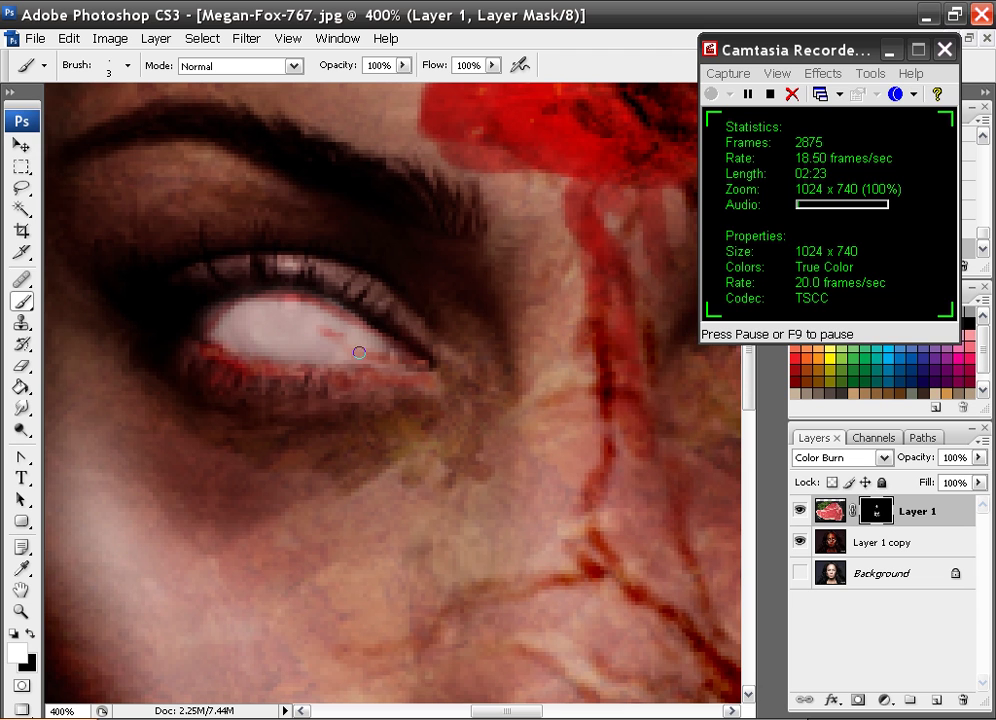
left_click_drag(297, 326, 322, 334)
mouse_move(262, 330)
left_mouse_down()
mouse_move(304, 326)
mouse_move(239, 327)
mouse_move(202, 336)
left_mouse_up()
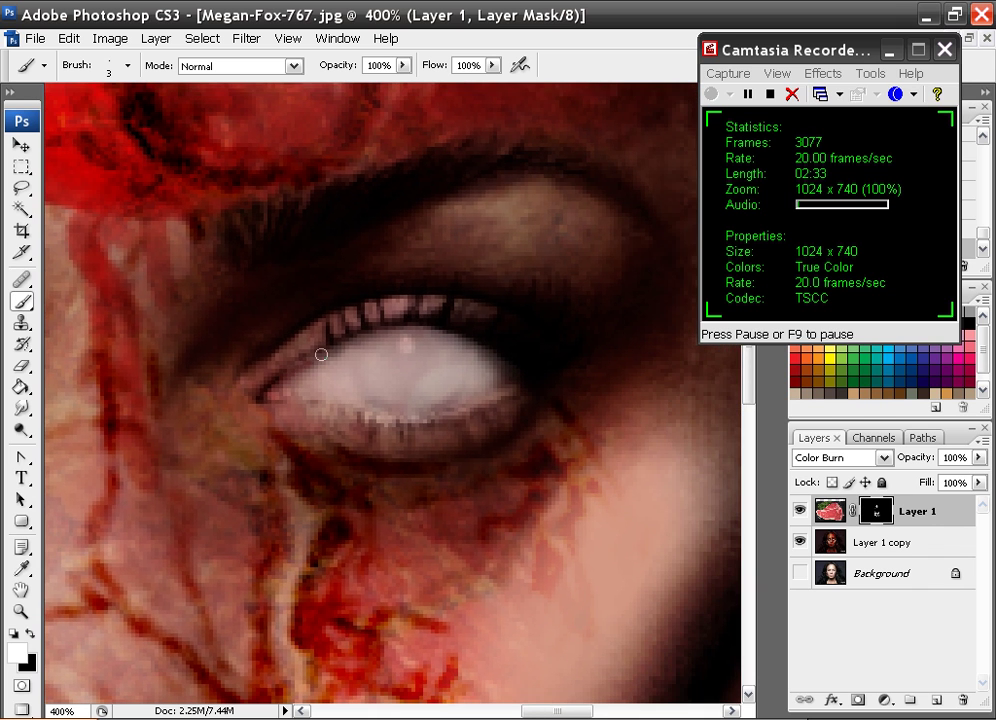
Paint fine red veins and lid rims on the picture's right eye and extend the wound strokes beneath it.
left_click(403, 343)
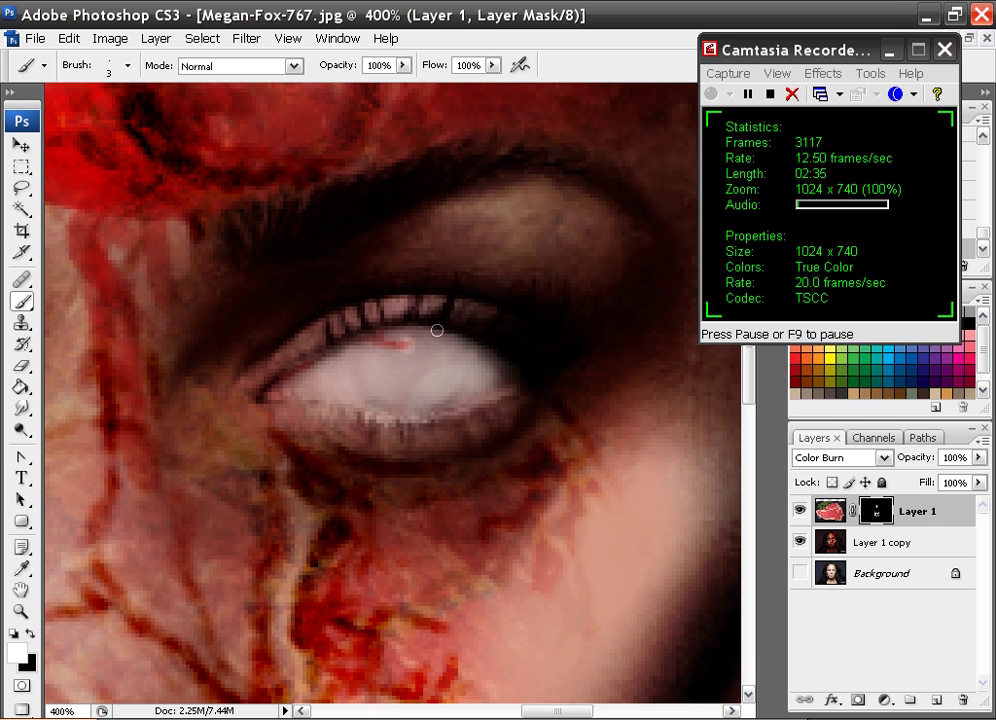
left_click_drag(407, 338, 460, 360)
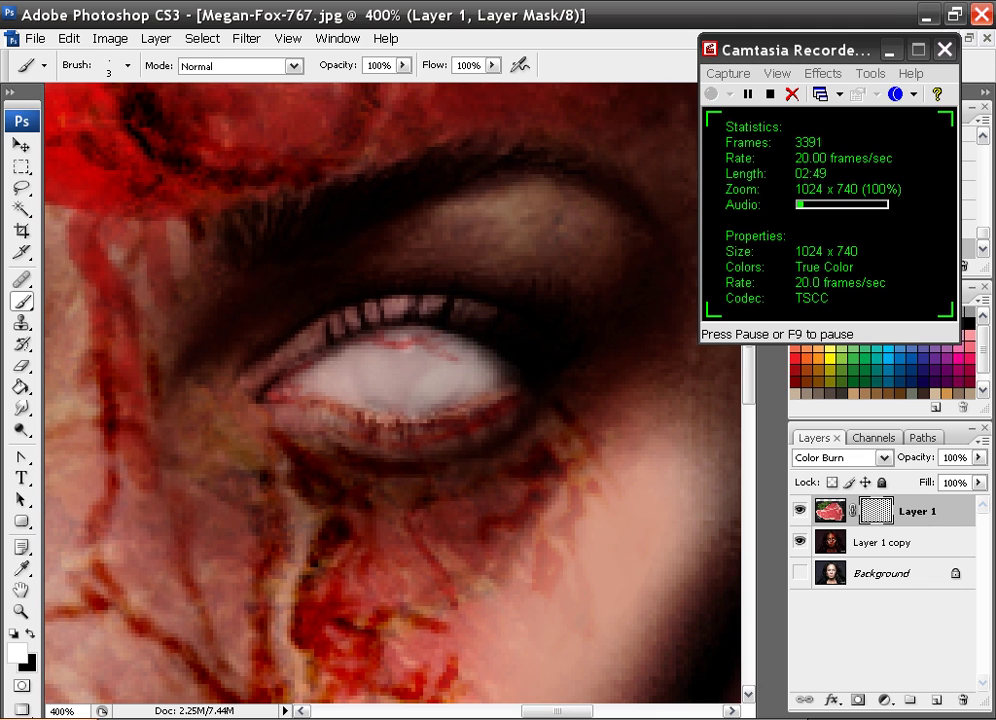
left_click_drag(557, 489, 573, 532)
mouse_move(458, 346)
left_mouse_down()
mouse_move(463, 355)
mouse_move(437, 344)
left_mouse_up()
left_click_drag(457, 396, 405, 404)
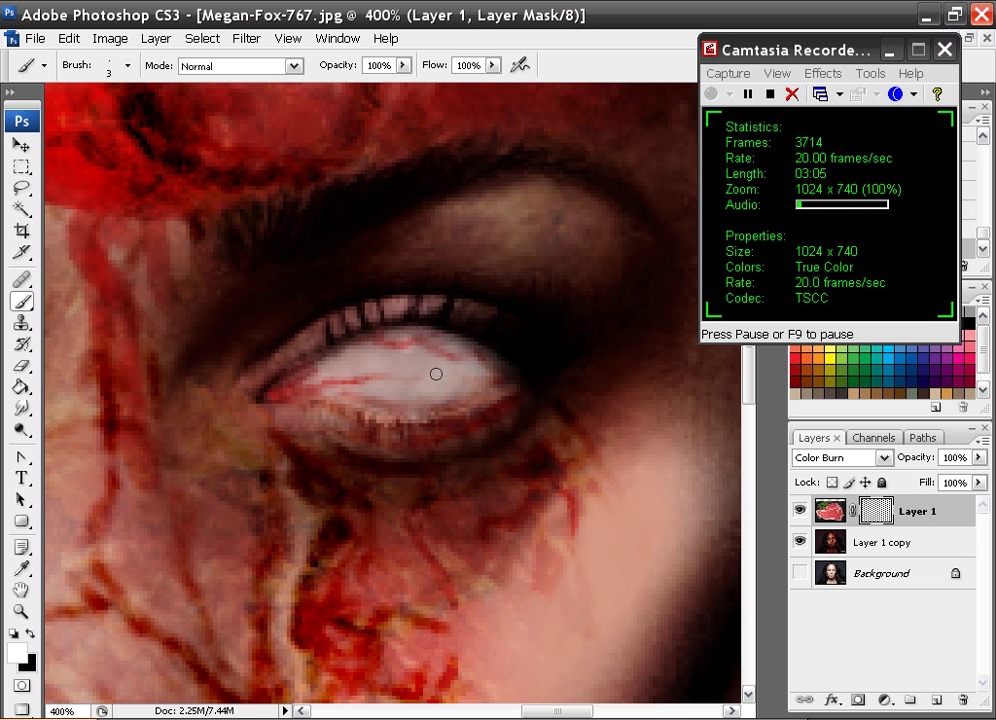
key("ctrl+alt+0")
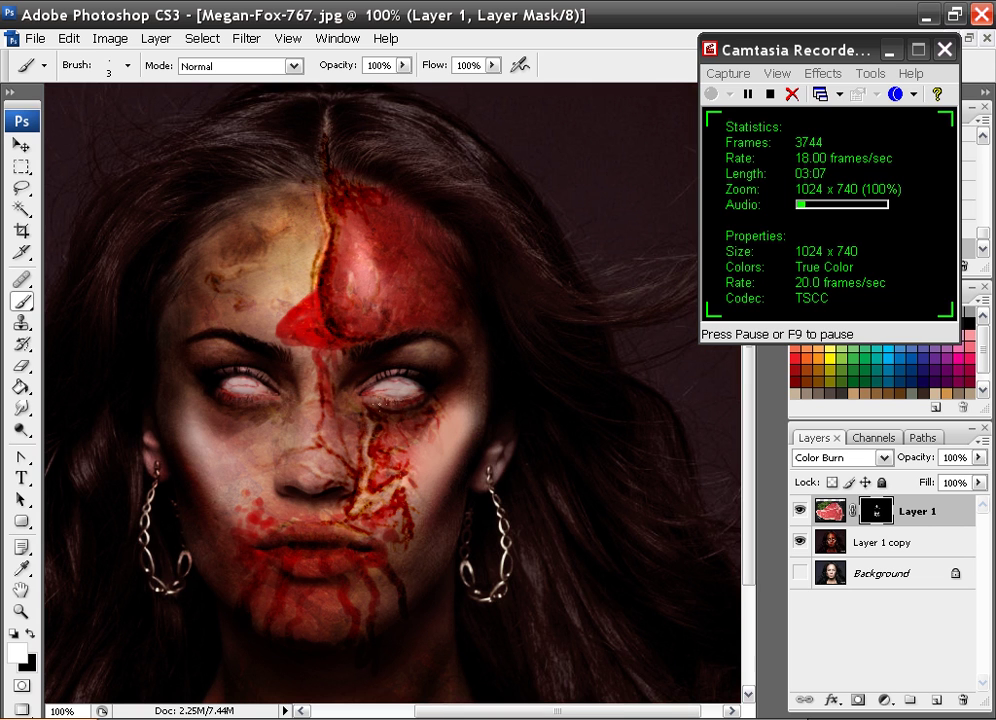
Flatten the image into a single background layer, discarding the hidden layers.
left_click_drag(431, 425, 449, 379)
key("ctrl+plus")
left_click_drag(303, 270, 406, 386)
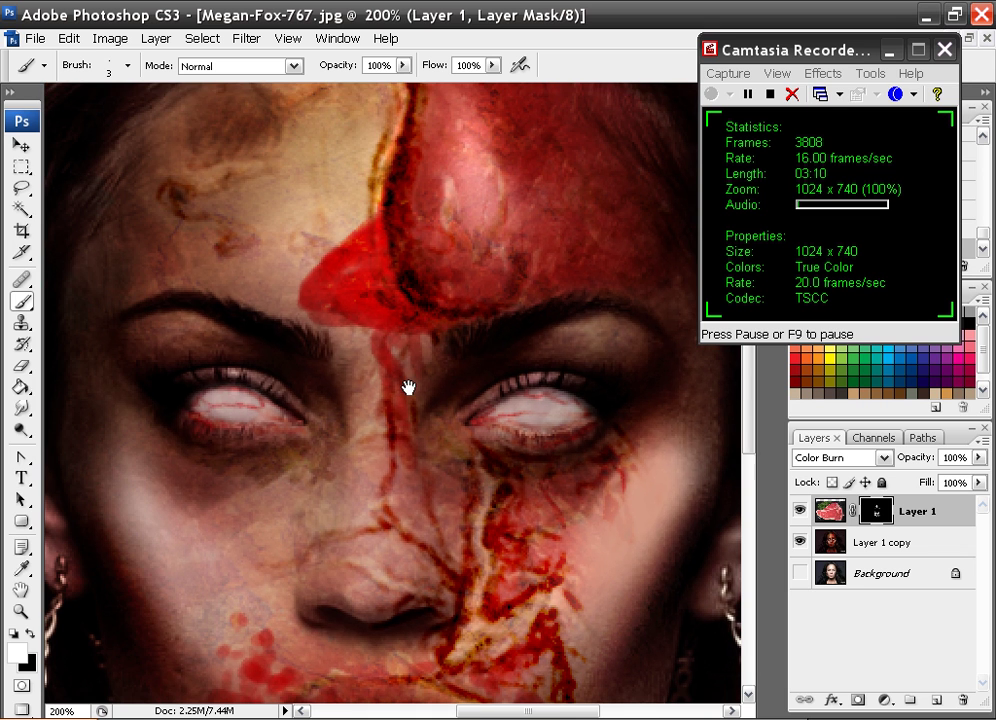
left_click(155, 38)
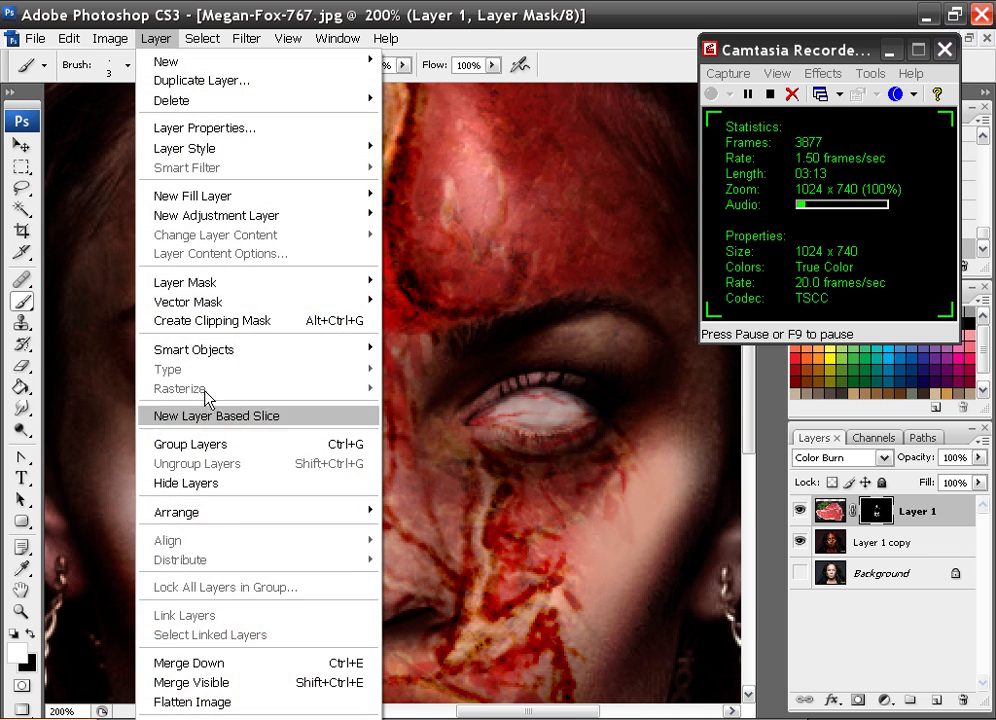
left_click(220, 703)
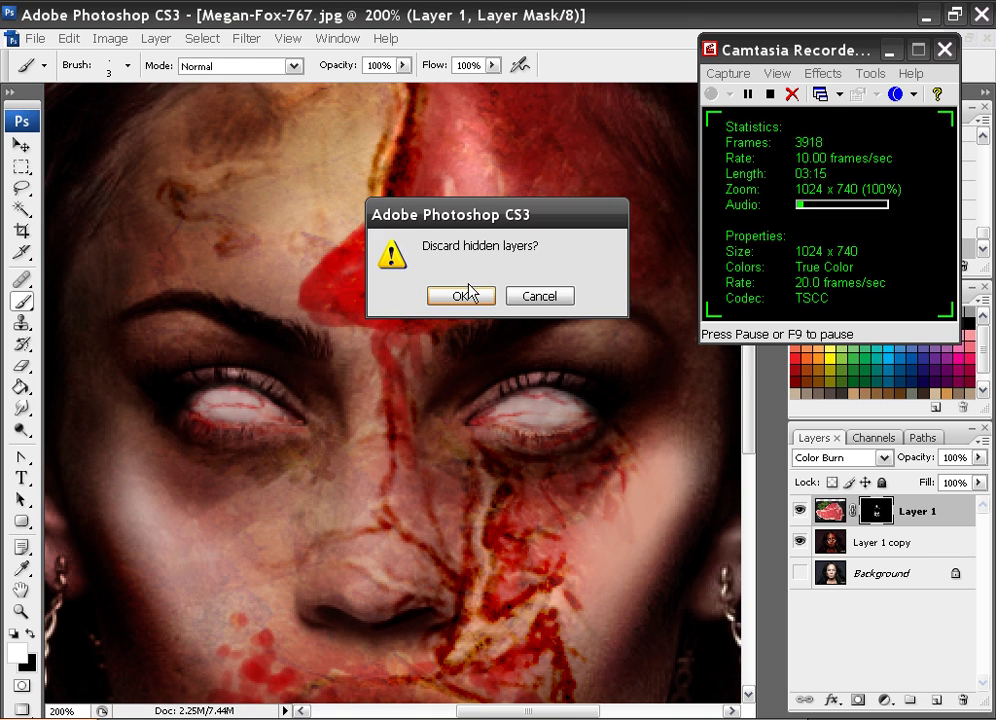
left_click(460, 296)
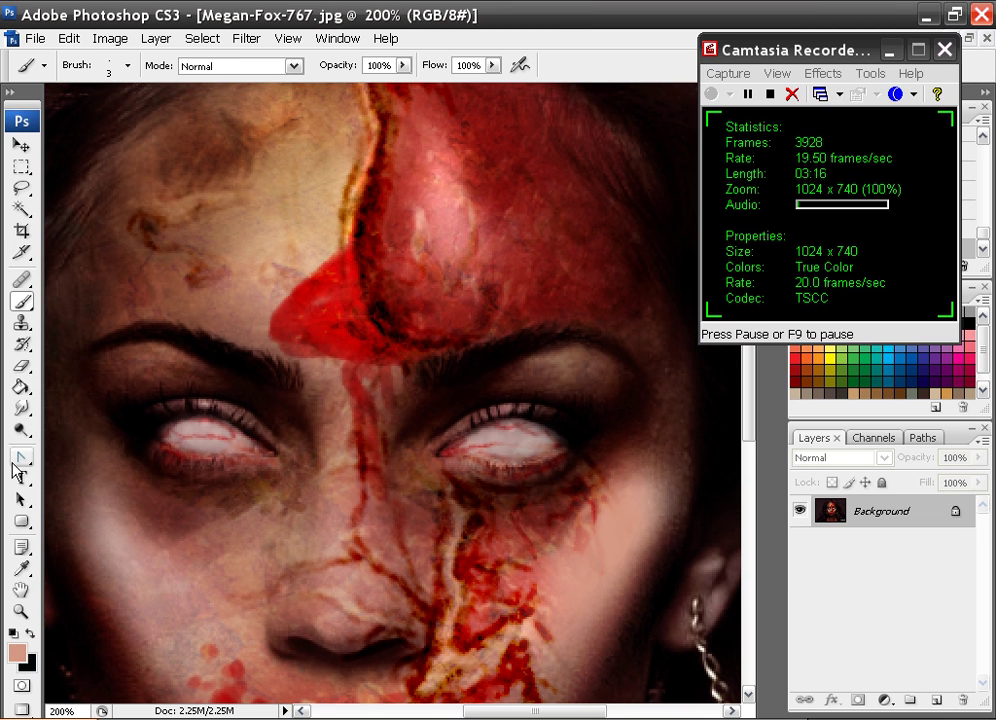
Darken the edges of the red forehead patch above the inner eyebrow with a 5 px Burn tool at 21% midtone exposure.
left_click(20, 430)
left_click(80, 449)
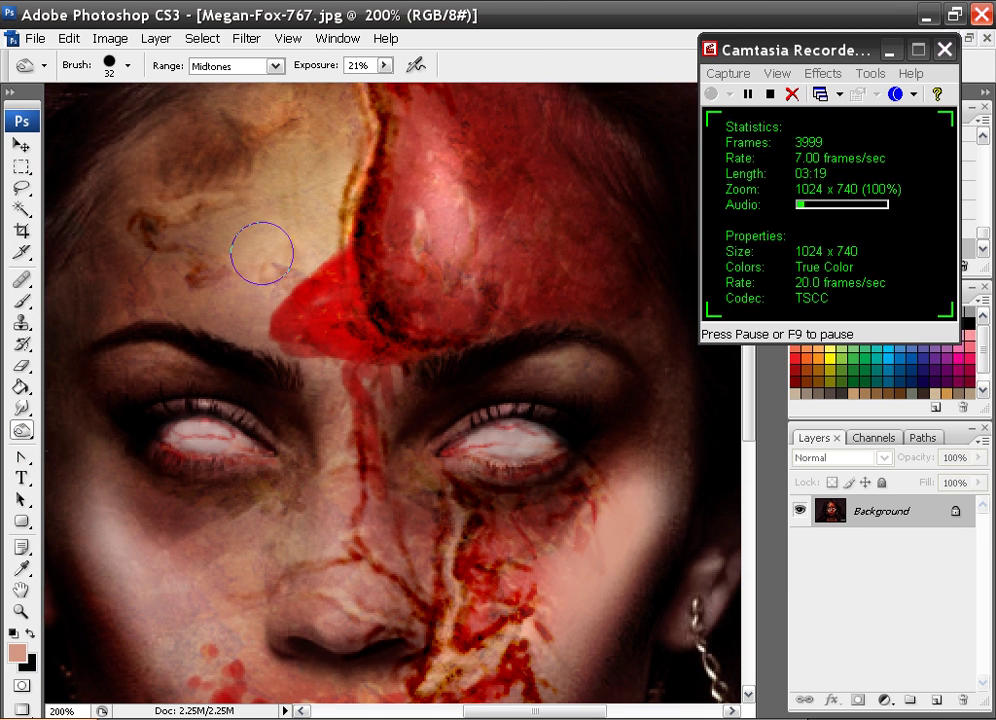
right_click(350, 405)
left_click(362, 548)
left_click(346, 246)
mouse_move(347, 250)
left_mouse_down()
mouse_move(318, 270)
mouse_move(351, 240)
mouse_move(295, 291)
mouse_move(354, 235)
left_mouse_up()
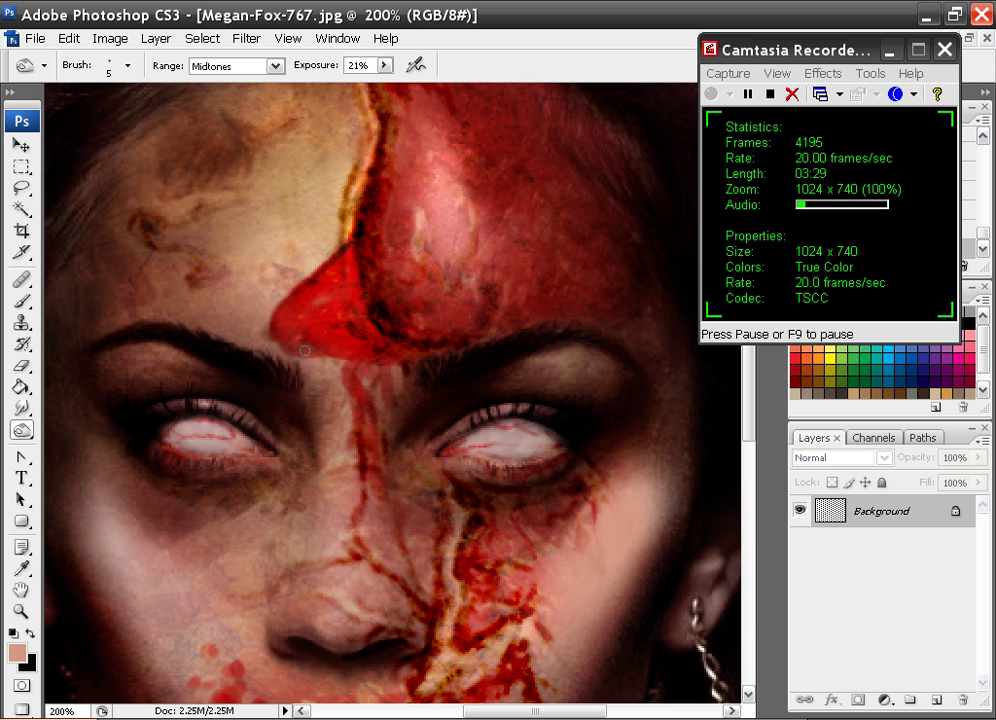
mouse_move(313, 354)
left_mouse_down()
mouse_move(431, 354)
mouse_move(420, 348)
left_mouse_up()
mouse_move(484, 338)
left_mouse_down()
mouse_move(376, 360)
mouse_move(406, 356)
left_mouse_up()
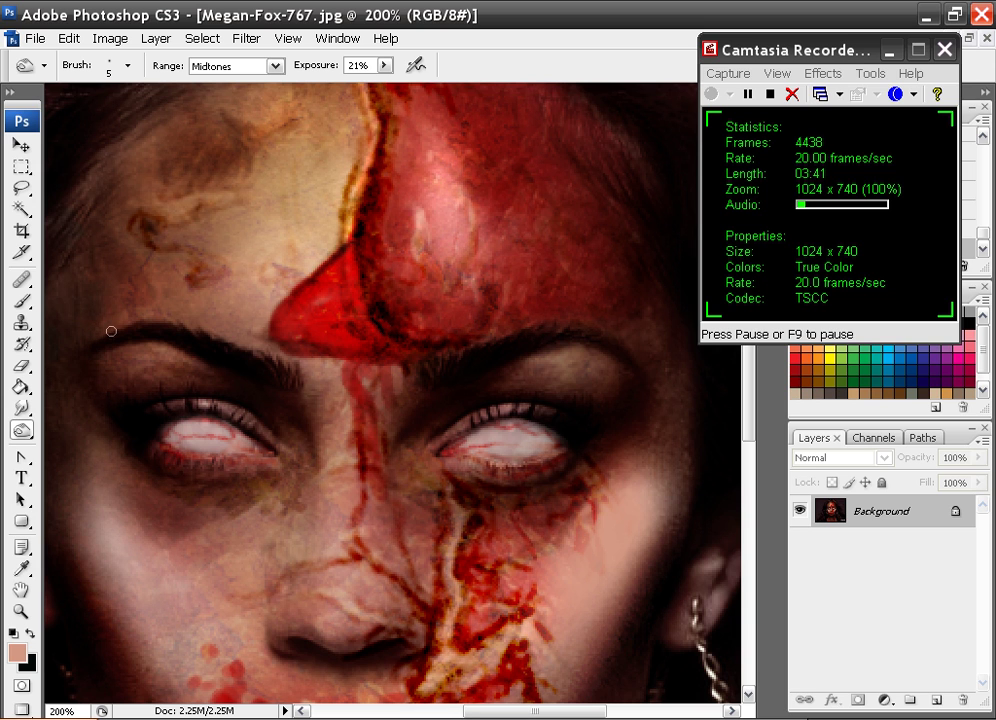
Paint fine orange and pink tissue strands over the red patch and the forehead wound's edge with a 3 px brush.
left_click(21, 300)
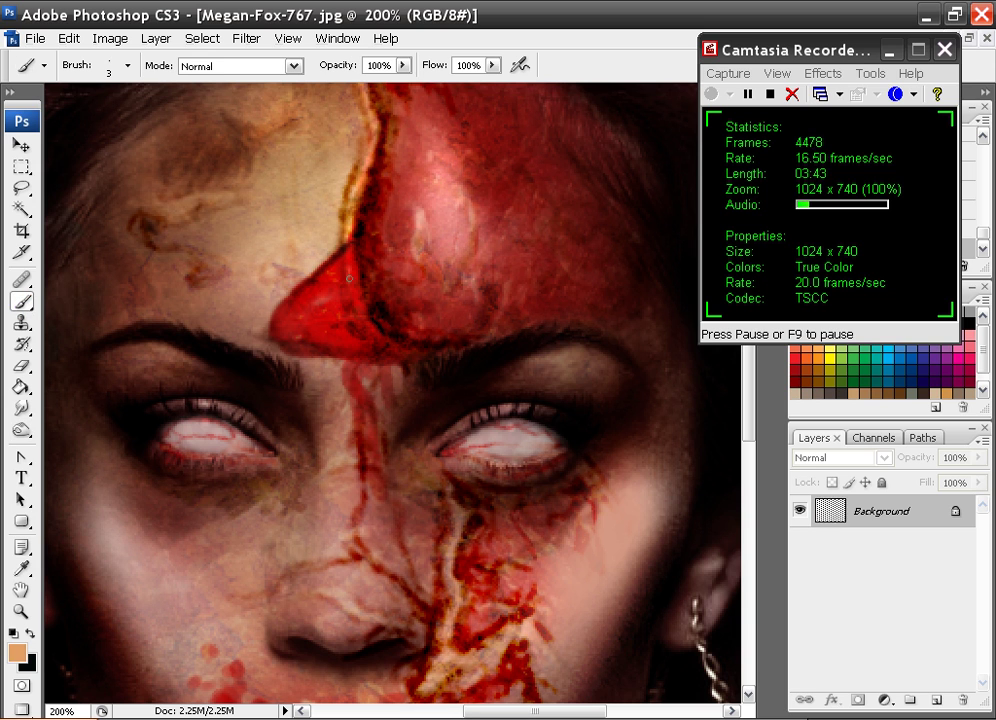
left_click_drag(350, 256, 366, 312)
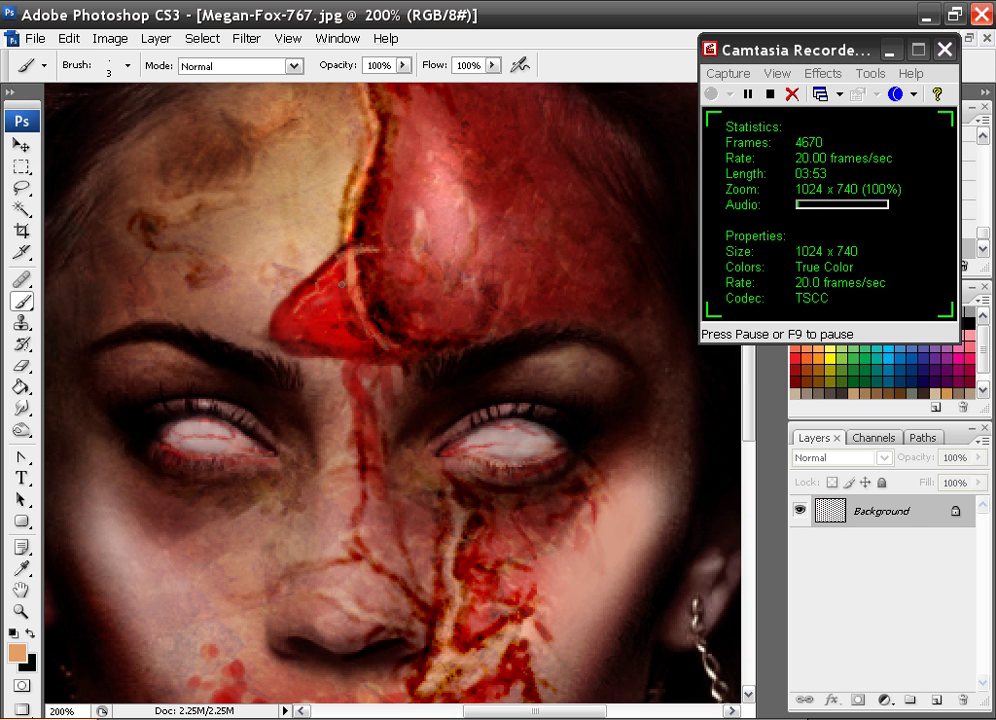
left_click(441, 219, "alt")
left_click(415, 229, "alt")
mouse_move(349, 281)
left_mouse_down()
mouse_move(293, 326)
mouse_move(355, 290)
mouse_move(402, 282)
left_mouse_up()
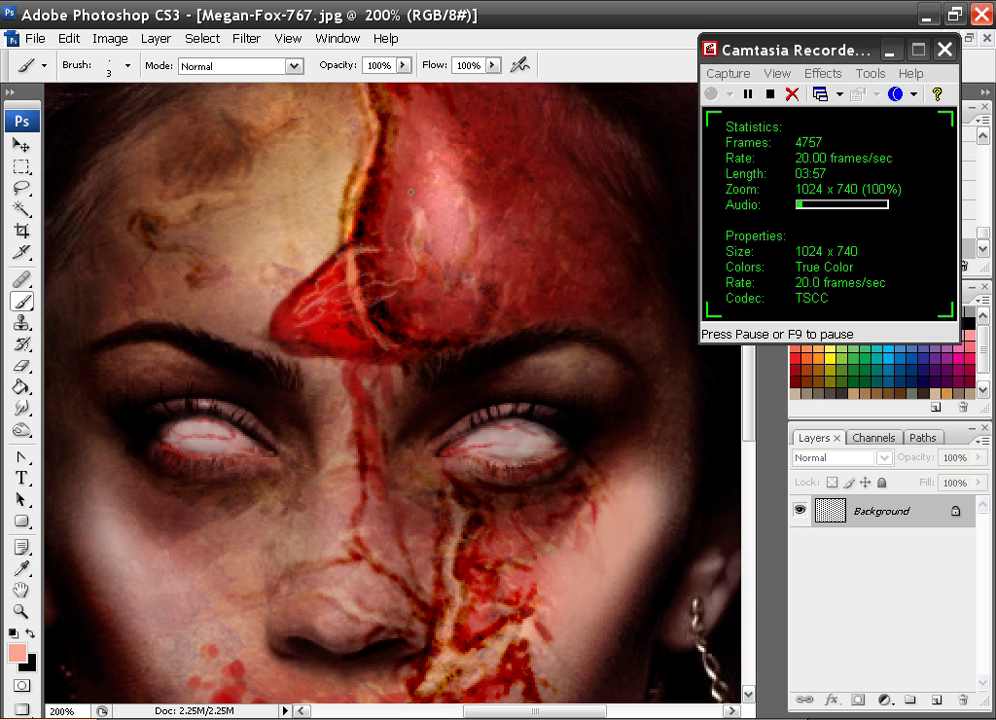
Paint thin, branching pink veins across the exposed red forehead and along the patch's lower edge.
left_click_drag(549, 218, 500, 196)
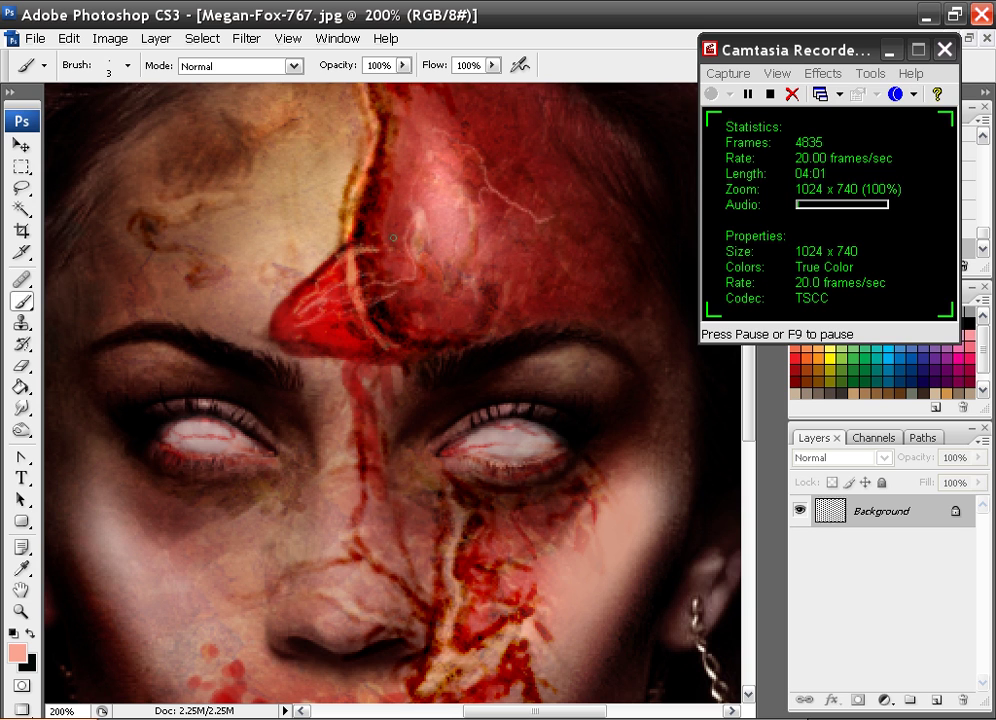
mouse_move(457, 308)
left_mouse_down()
mouse_move(516, 258)
mouse_move(513, 221)
mouse_move(601, 274)
left_mouse_up()
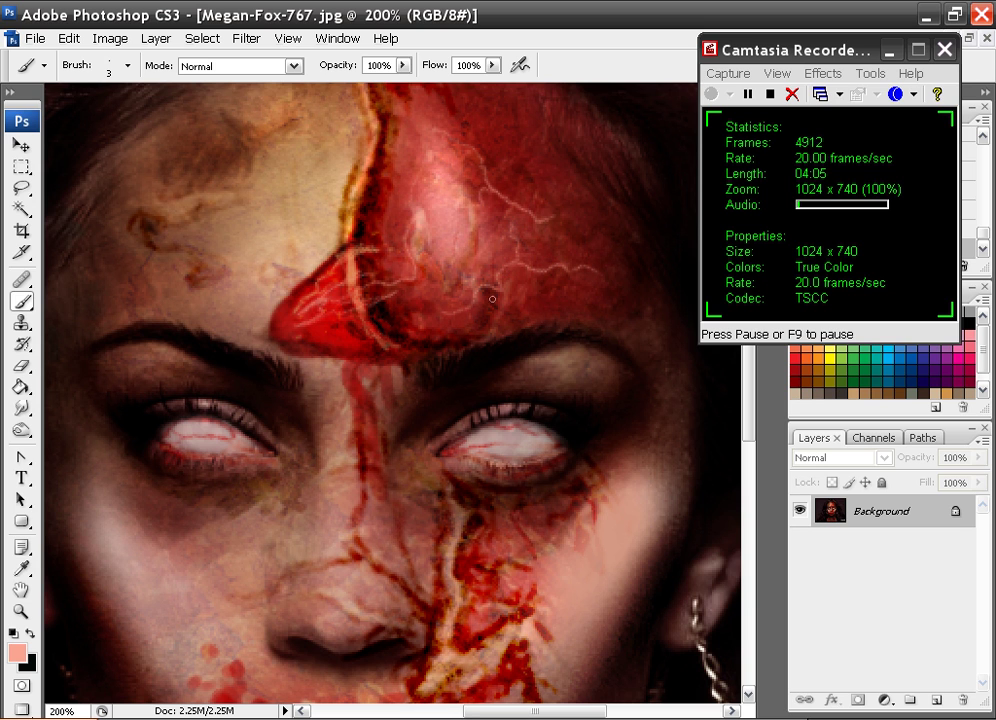
mouse_move(538, 156)
left_mouse_down()
mouse_move(494, 101)
mouse_move(476, 97)
left_mouse_up()
mouse_move(345, 333)
left_mouse_down()
mouse_move(399, 351)
mouse_move(433, 349)
mouse_move(378, 349)
left_mouse_up()
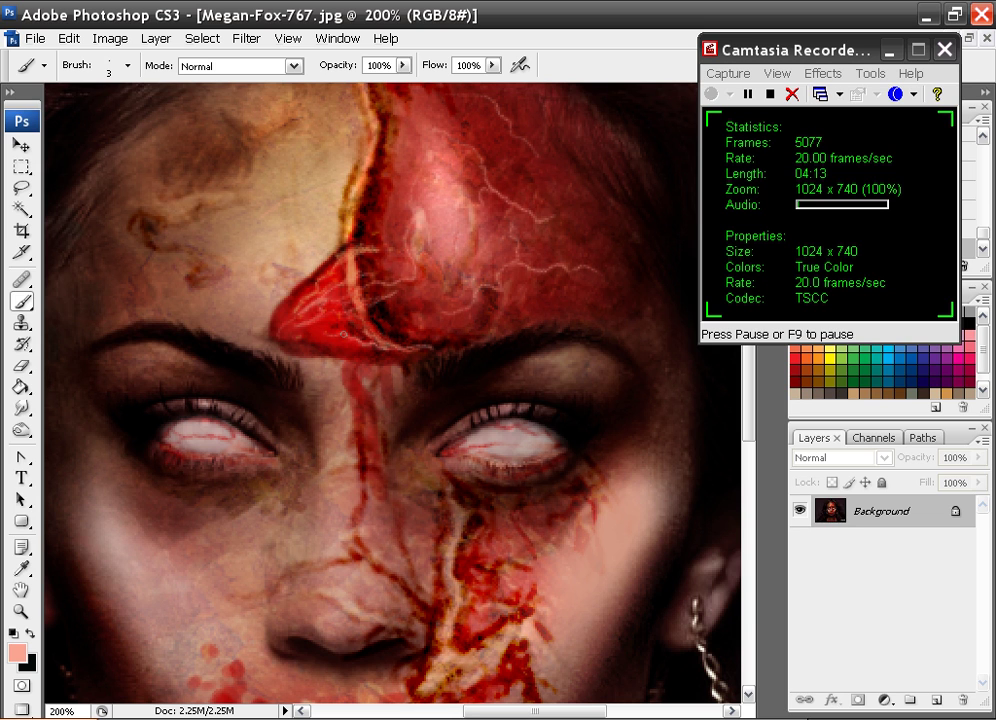
Paint near-black creases inside the red patch and outline its outer edge with a skin tone sampled from the forehead.
left_click(385, 316, "alt")
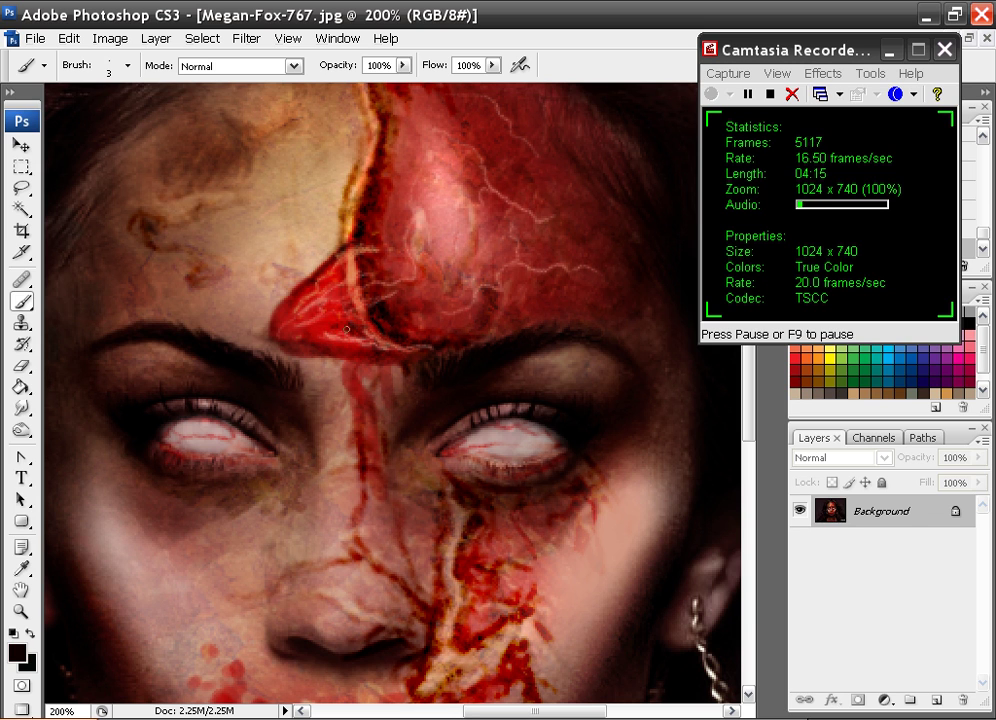
mouse_move(342, 328)
left_mouse_down()
mouse_move(310, 330)
mouse_move(337, 312)
left_mouse_up()
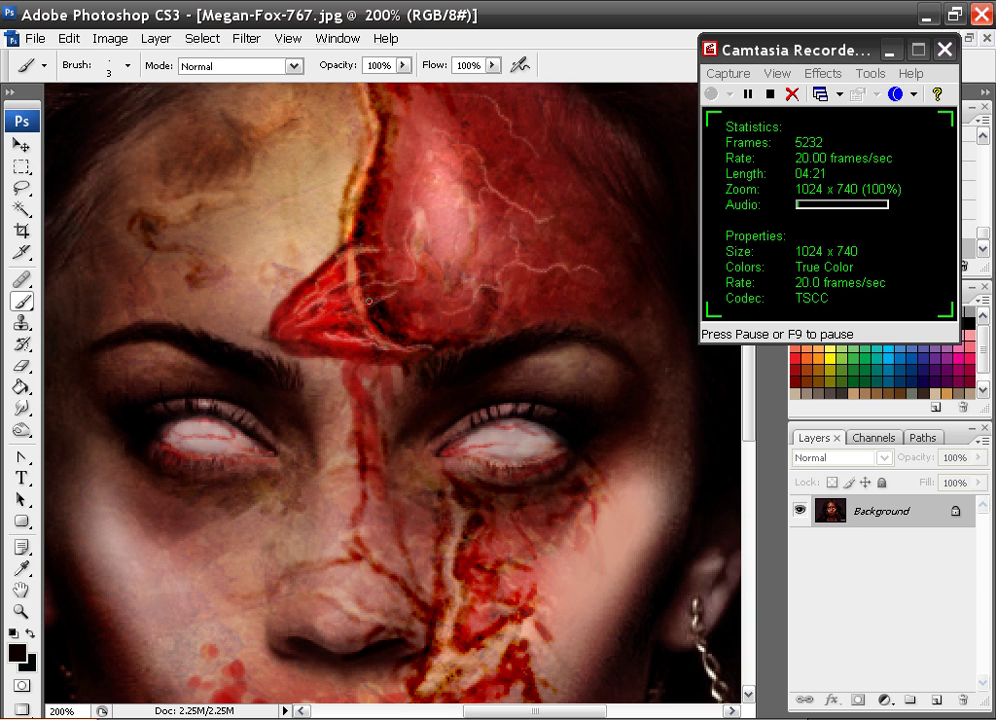
left_click(255, 183, "alt")
mouse_move(338, 257)
left_mouse_down()
mouse_move(273, 322)
mouse_move(281, 339)
mouse_move(273, 331)
mouse_move(375, 354)
left_mouse_up()
Sample reds from the patch, then a black from the wound, and shade the patch's lower edge with black.
left_click(291, 334, "alt")
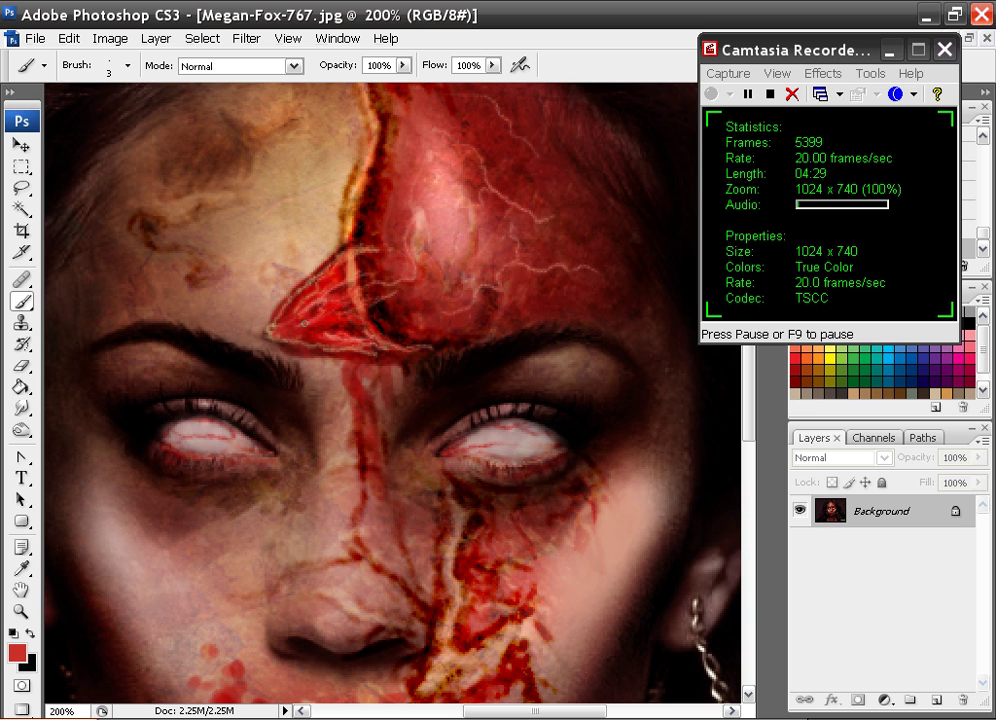
left_click(281, 323, "alt")
left_click(268, 328, "alt")
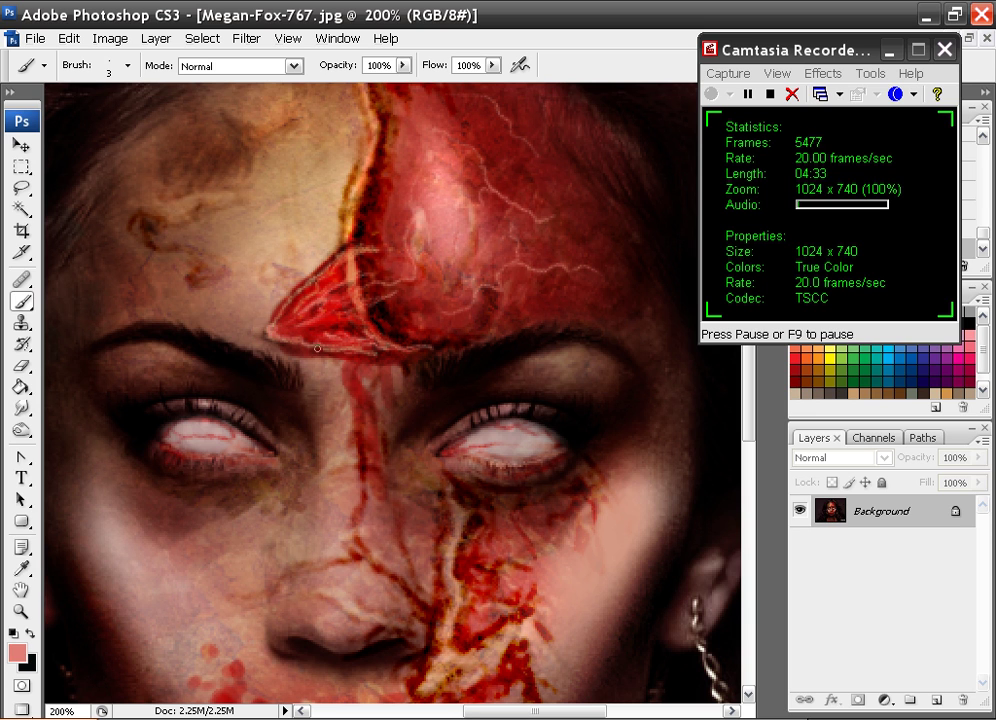
left_click(378, 316, "alt")
left_click_drag(353, 353, 378, 354)
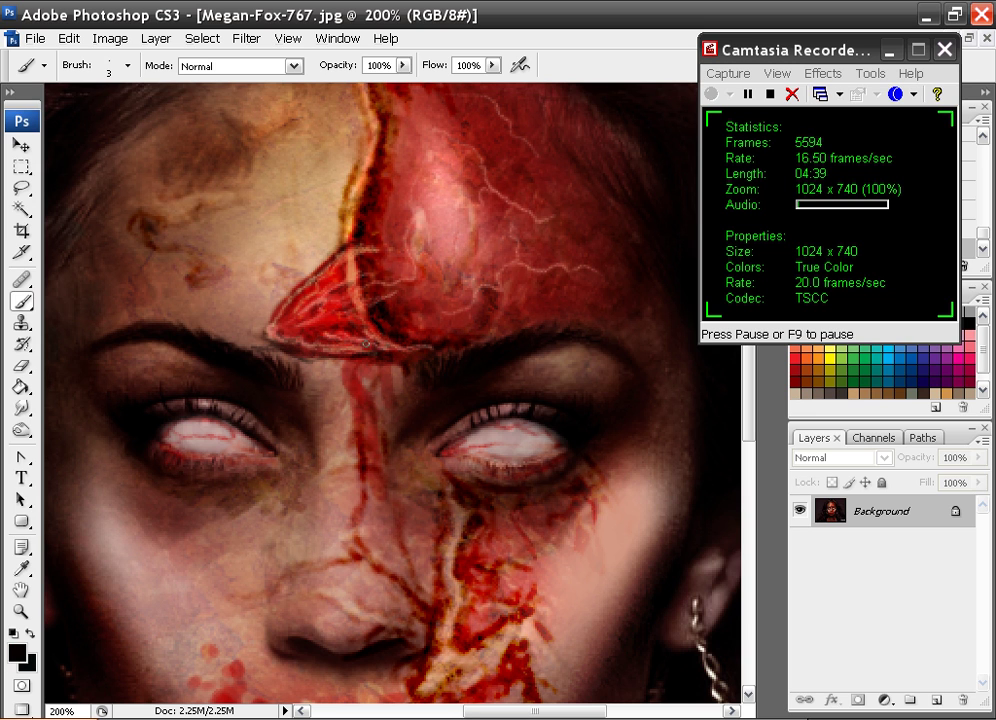
Paint orange strands stretching from the forehead wound across the red patch, then sample a dark red.
left_click(358, 256, "alt")
mouse_move(398, 246)
left_mouse_down()
mouse_move(350, 253)
mouse_move(306, 297)
left_mouse_up()
left_click_drag(383, 275, 360, 280)
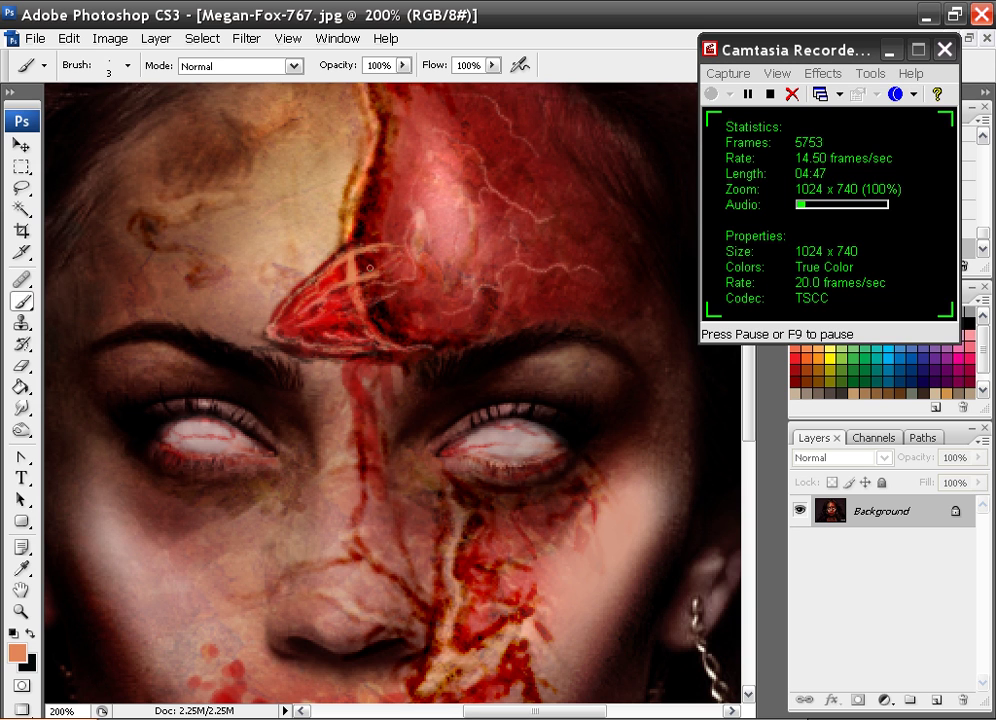
left_click(352, 278, "alt")
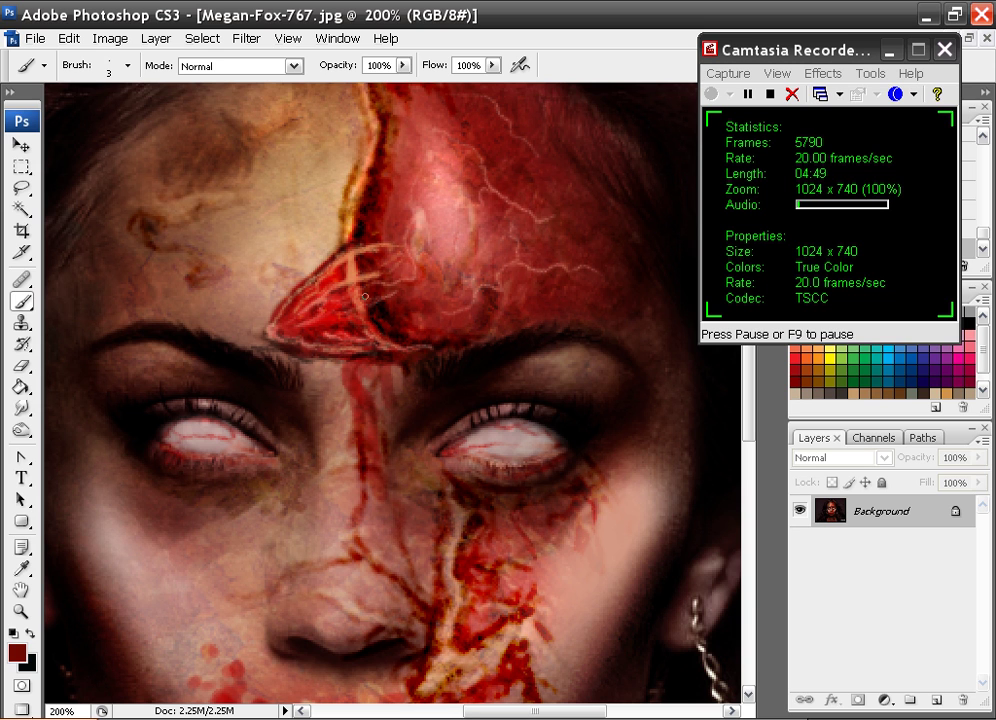
Paint thin highlights on the lower lip and down a chin blood drip with pink sampled from the forehead.
key("ctrl+minus")
key("ctrl+minus")
key("ctrl+plus")
key("ctrl+plus")
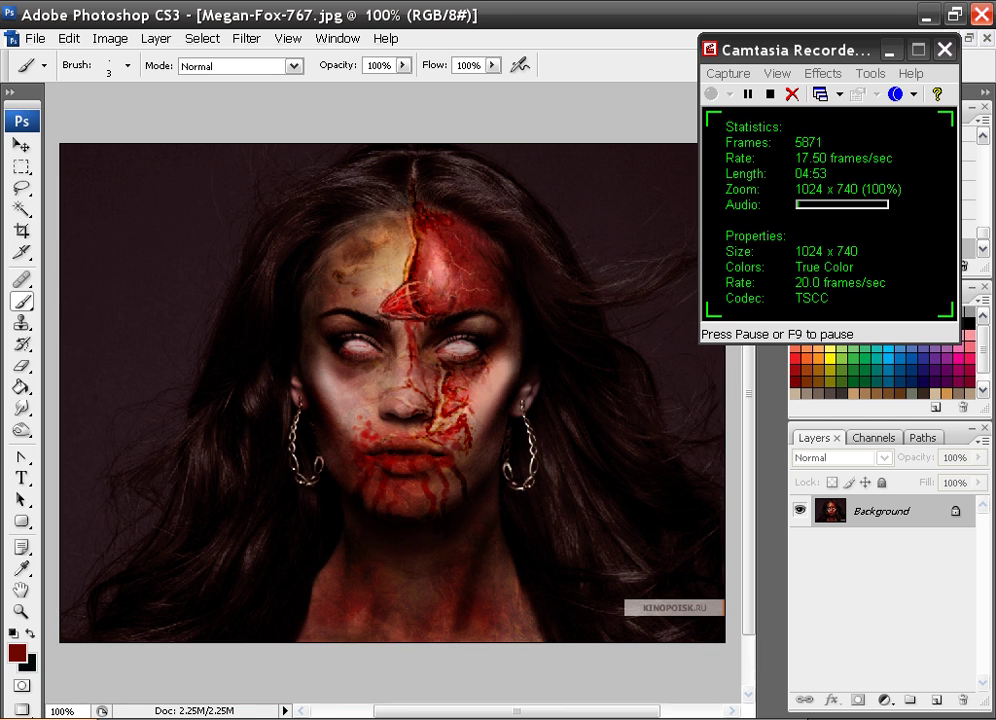
key("ctrl+minus")
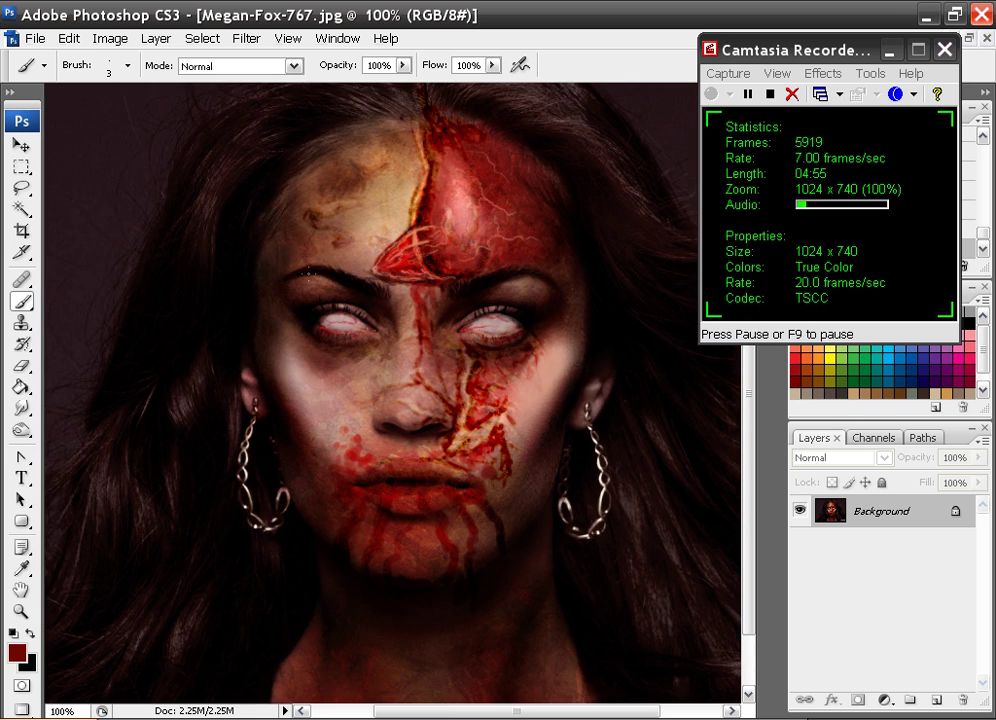
left_click_drag(370, 419, 330, 354)
left_click(277, 326, "alt")
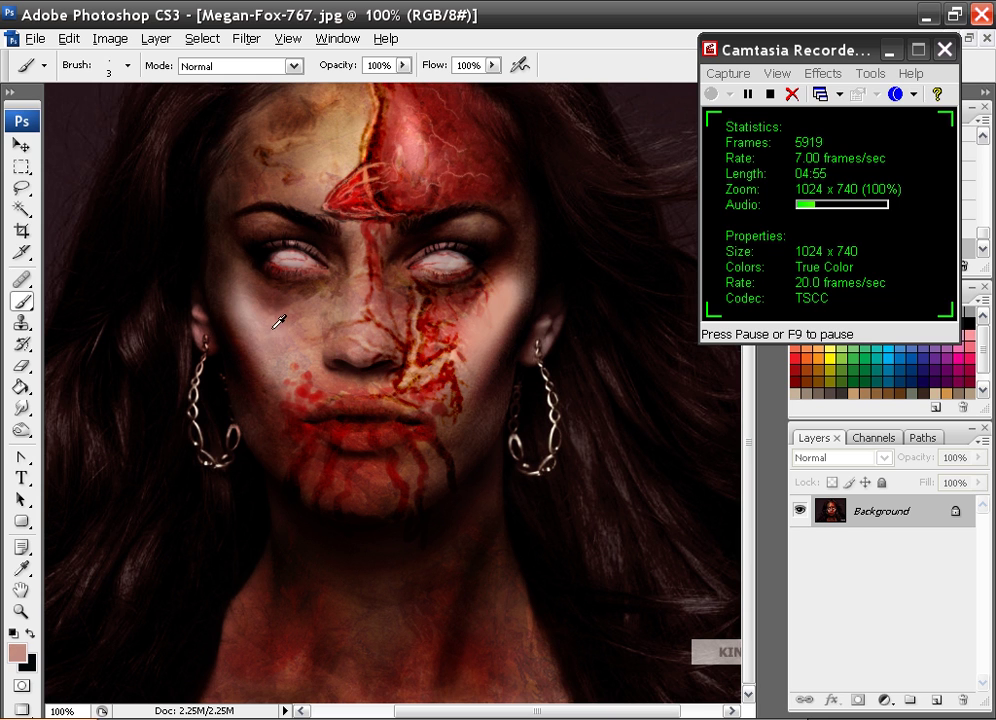
left_click(416, 161, "alt")
key("ctrl+plus")
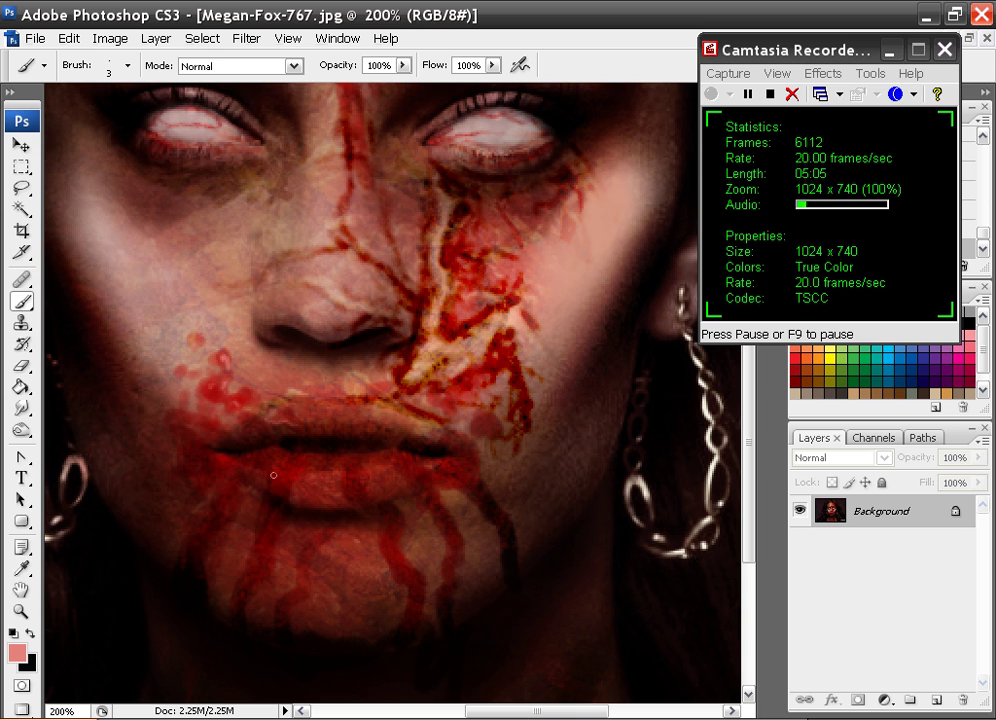
left_click_drag(274, 472, 275, 505)
left_click_drag(258, 547, 237, 600)
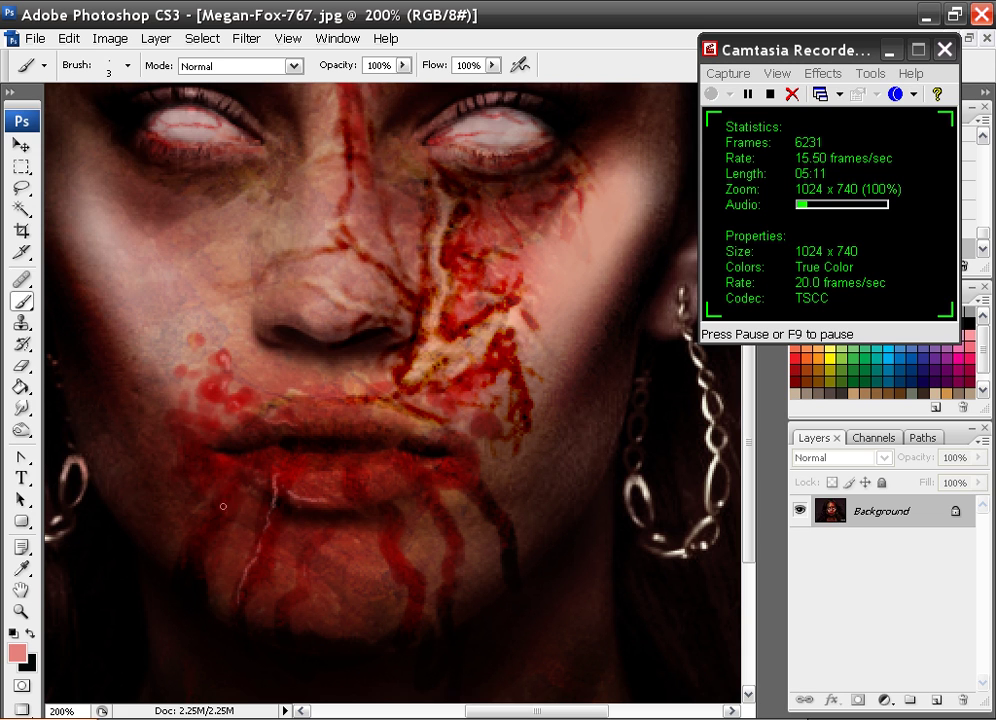
Sample a bright red from the forehead patch and paint it over the pink highlight on the chin's blood drip.
left_click_drag(311, 485, 311, 329)
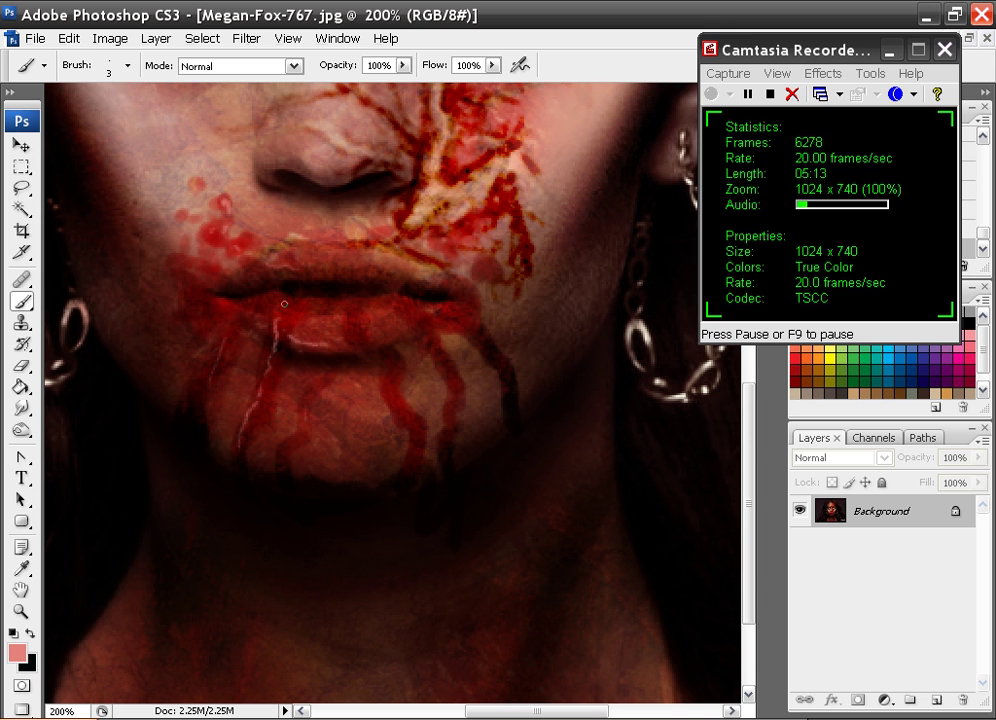
scroll(291, 318, "down", 2)
scroll(291, 320, "down", 1)
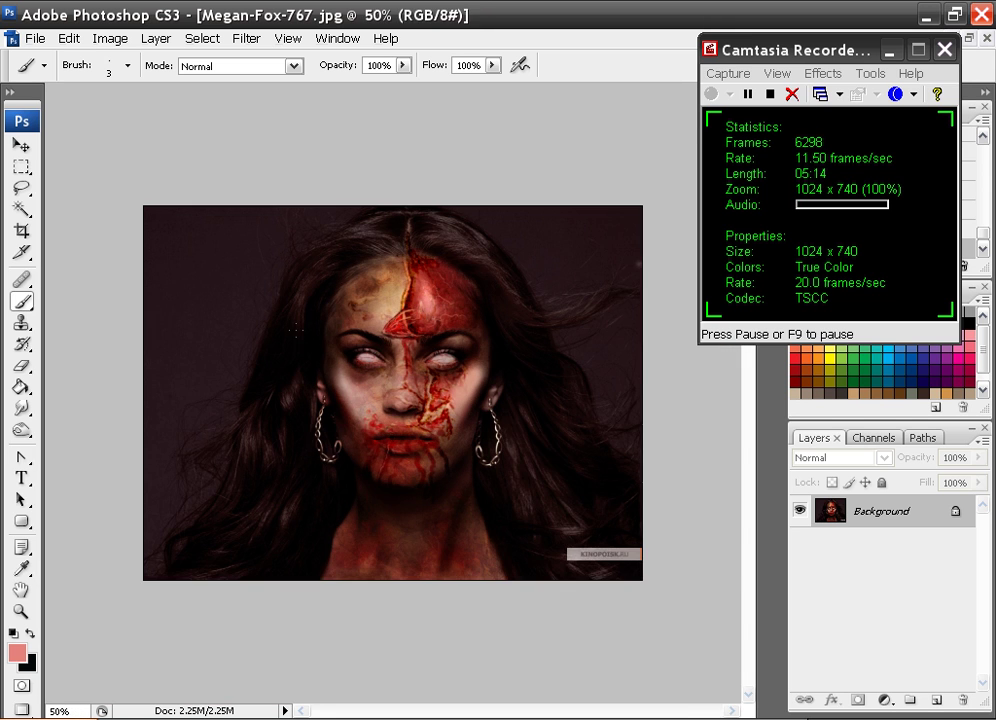
scroll(297, 329, "up", 1)
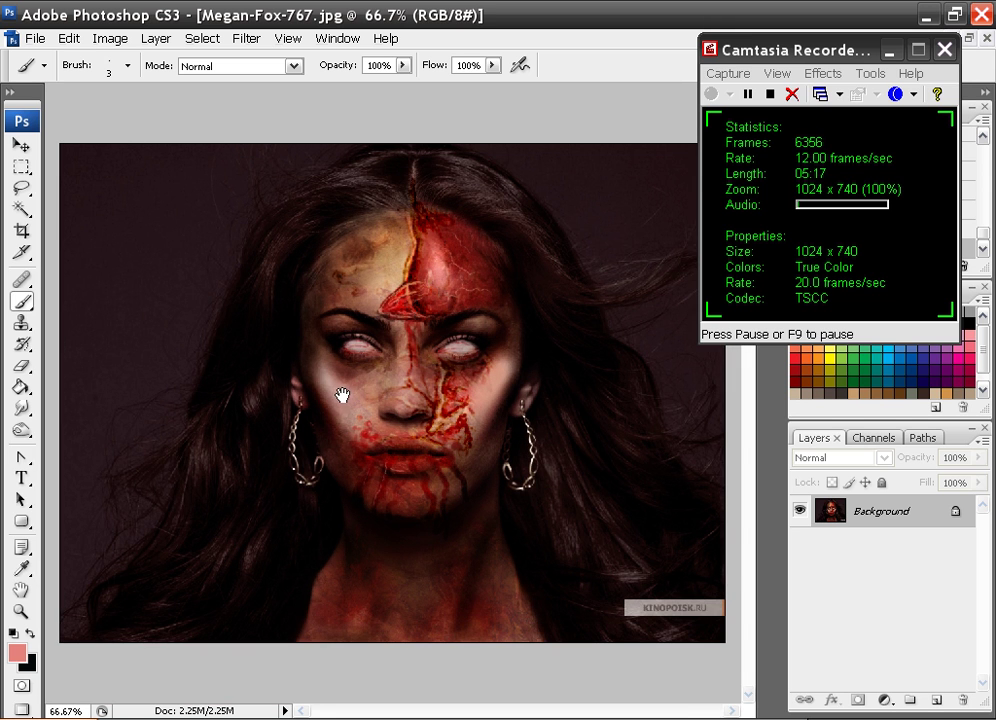
key("ctrl+plus")
left_click_drag(361, 441, 328, 397)
left_click(380, 210, "alt")
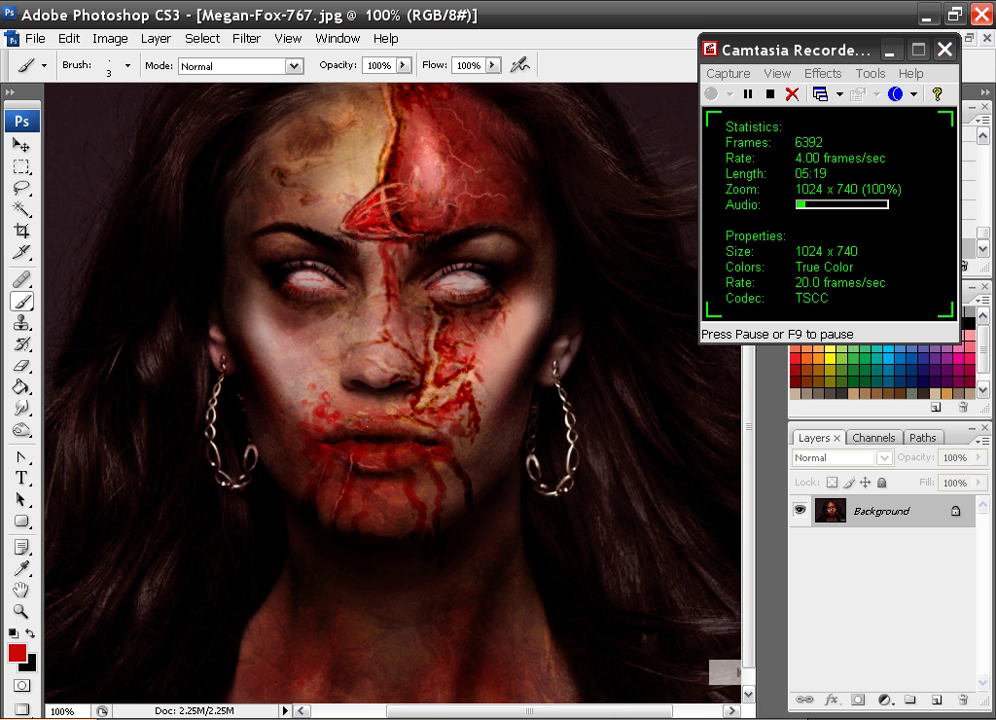
key("ctrl+plus")
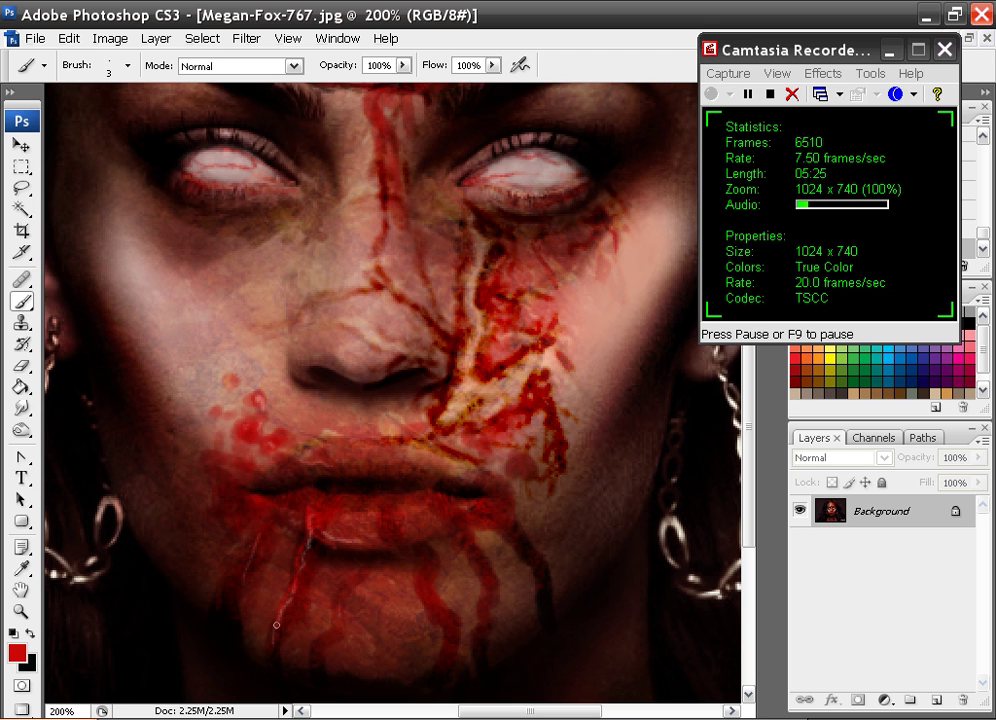
left_click_drag(276, 625, 275, 658)
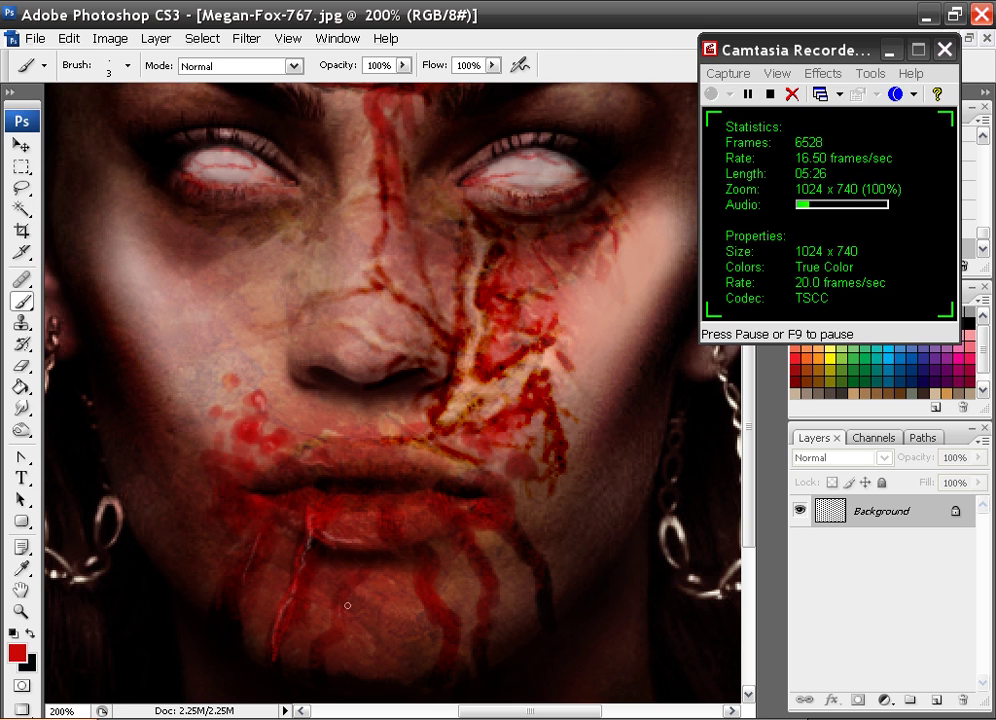
Paint bright red blood over the chin drips, lower lip and nose streak with a 5 px brush at 100% hardness.
right_click(314, 649)
left_click(327, 596)
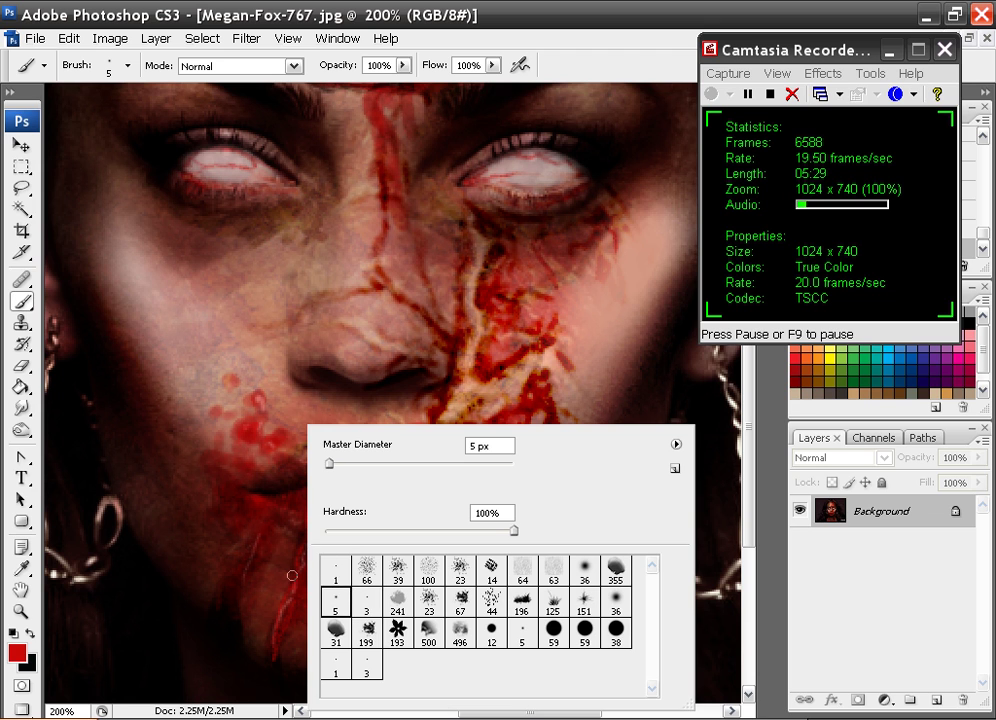
key("Return")
left_click_drag(229, 610, 228, 629)
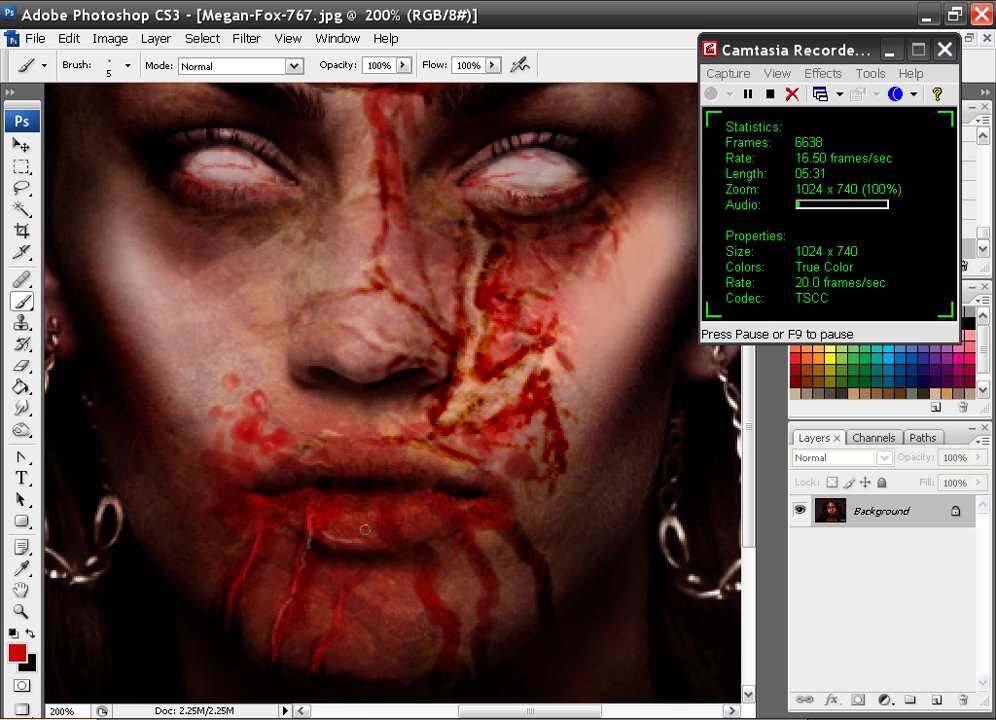
left_click_drag(428, 559, 433, 603)
left_click_drag(521, 553, 545, 609)
left_click_drag(511, 528, 535, 565)
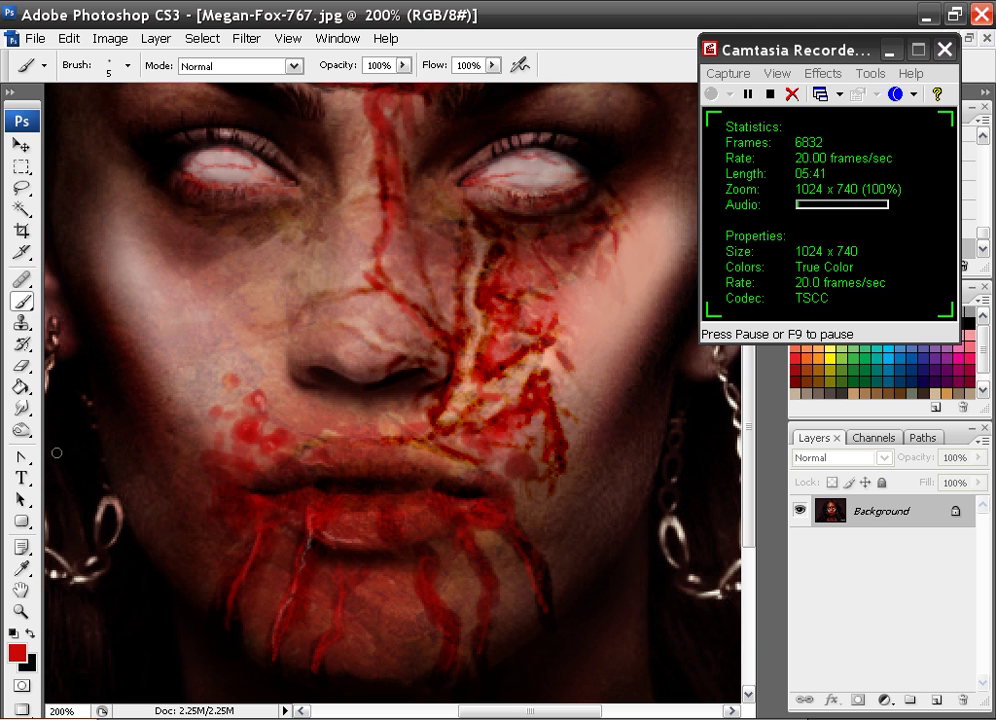
Darken fine skin texture with the Burn tool below the image-left eye, across that cheek and around its blood spots.
left_click(21, 430)
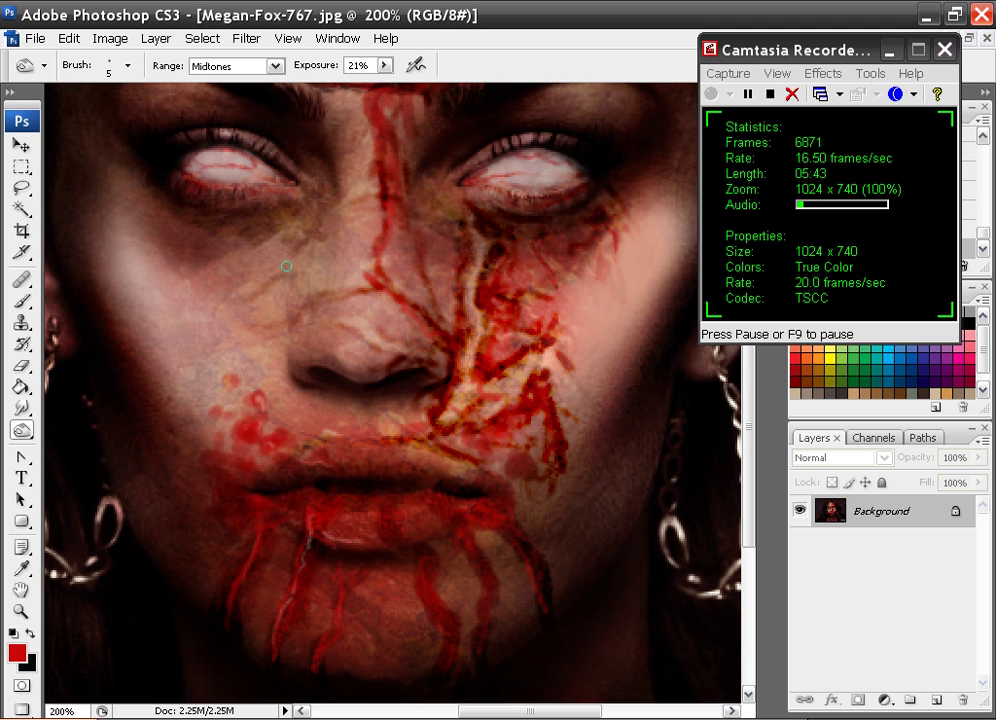
mouse_move(286, 246)
left_mouse_down()
mouse_move(265, 257)
mouse_move(313, 271)
mouse_move(284, 276)
left_mouse_up()
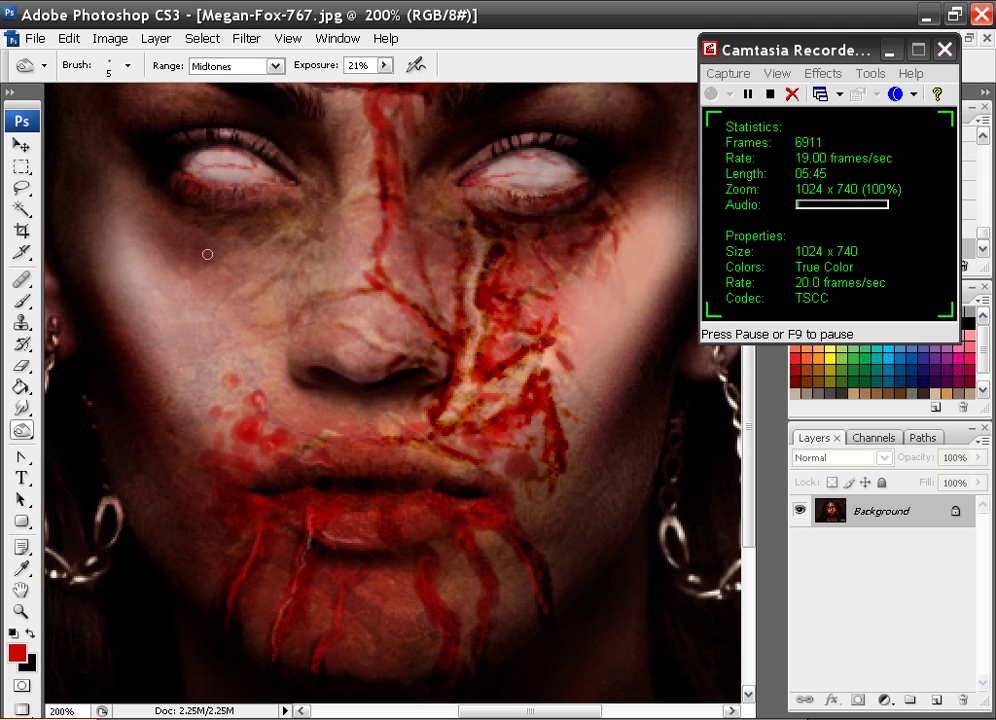
mouse_move(156, 256)
left_mouse_down()
mouse_move(140, 214)
mouse_move(133, 239)
left_mouse_up()
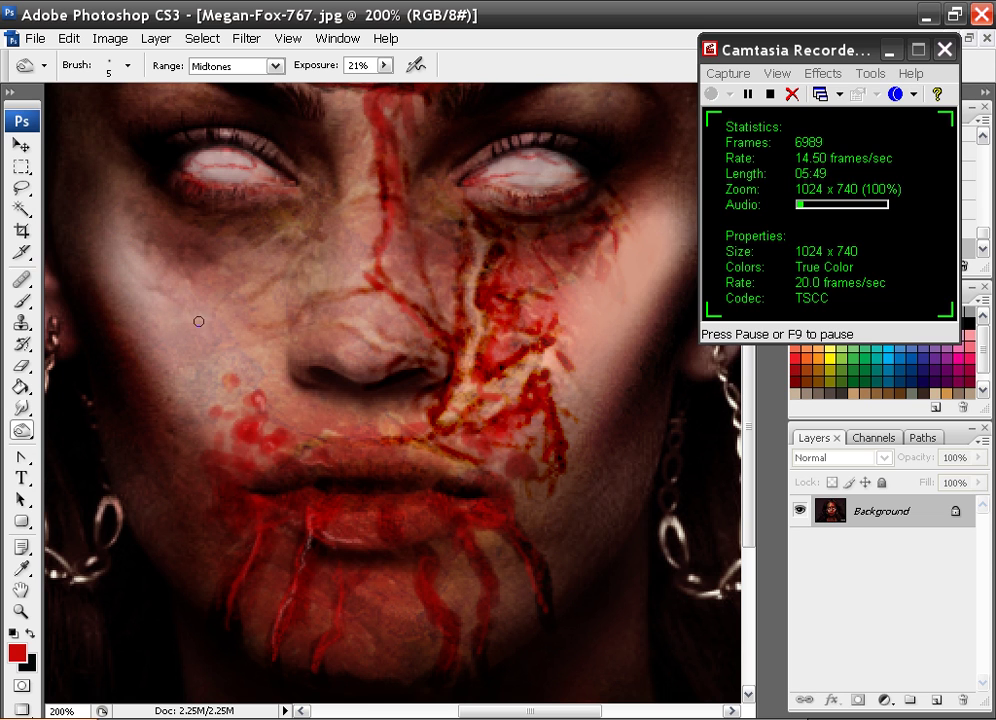
mouse_move(220, 325)
left_mouse_down()
mouse_move(177, 323)
mouse_move(209, 309)
mouse_move(175, 280)
mouse_move(201, 303)
mouse_move(170, 304)
mouse_move(176, 278)
mouse_move(218, 271)
mouse_move(153, 260)
left_mouse_up()
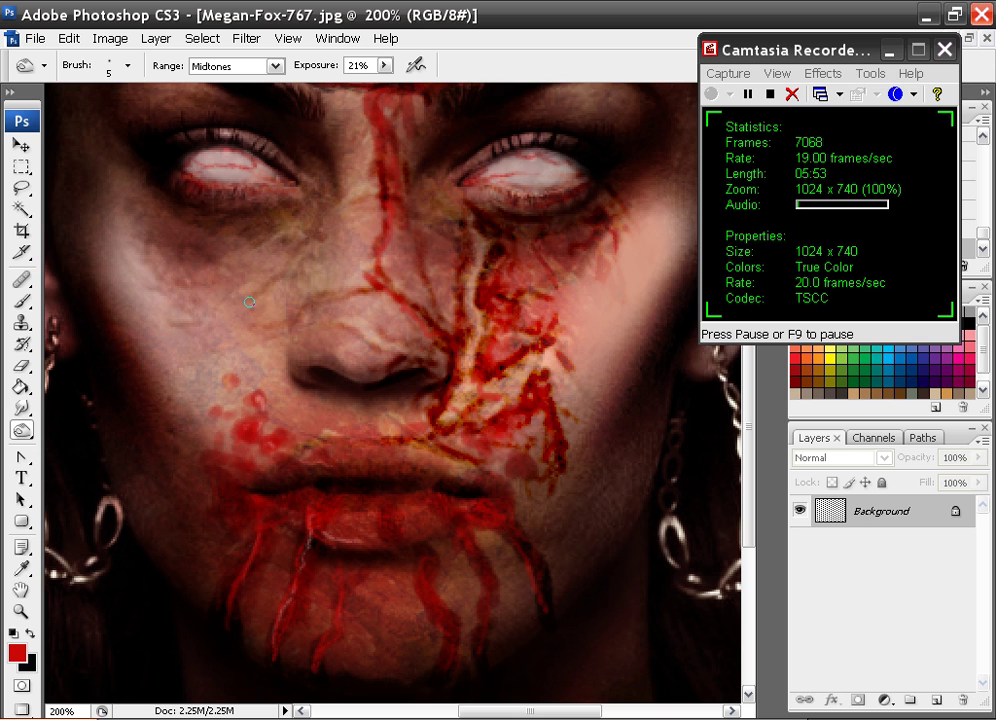
mouse_move(244, 293)
left_mouse_down()
mouse_move(212, 315)
mouse_move(246, 310)
mouse_move(248, 298)
mouse_move(223, 308)
mouse_move(220, 294)
left_mouse_up()
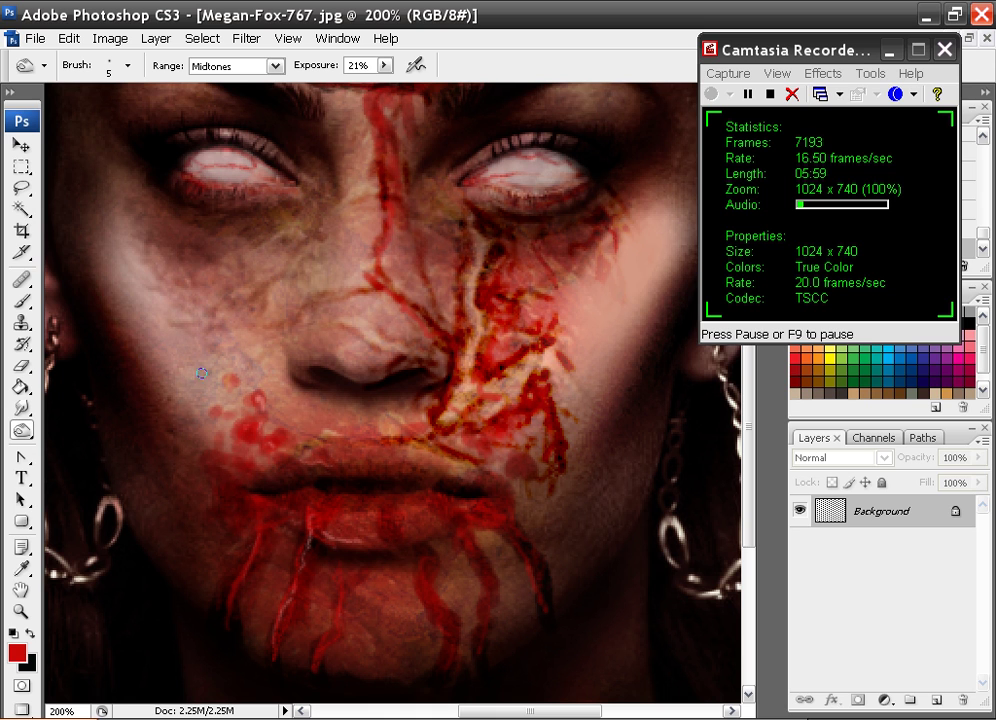
mouse_move(203, 377)
left_mouse_down()
mouse_move(237, 388)
mouse_move(266, 424)
mouse_move(247, 442)
mouse_move(255, 438)
mouse_move(234, 419)
mouse_move(252, 399)
mouse_move(265, 443)
left_mouse_up()
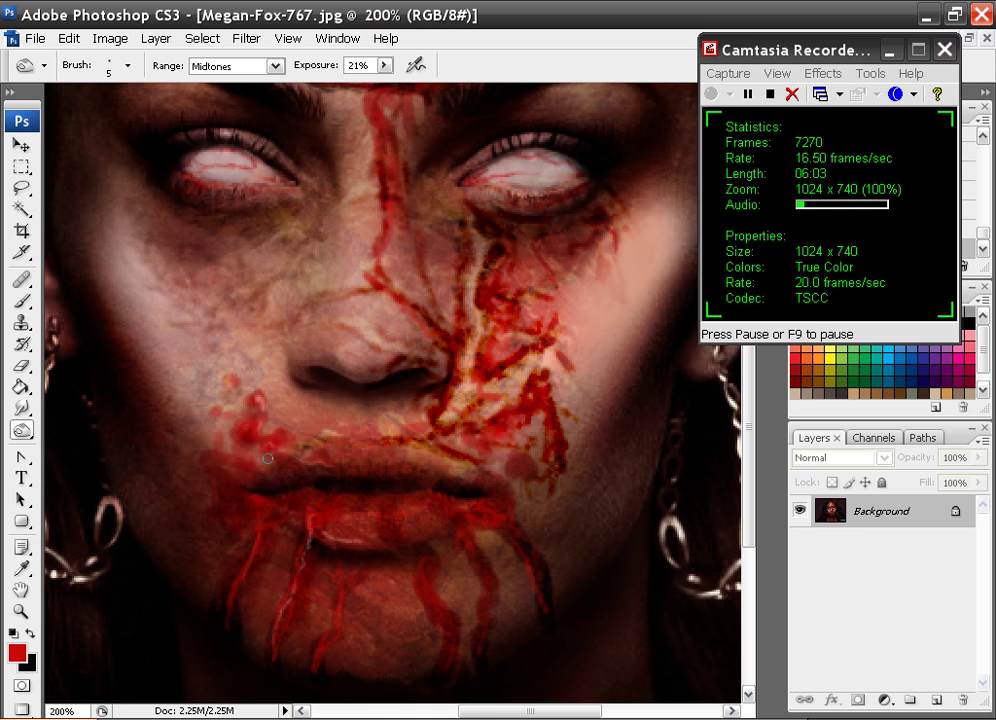
Burn fine shading around the chin's blood drips, beside the mouth corner, and along both cheeks and the jaw.
mouse_move(284, 639)
left_mouse_down()
mouse_move(292, 626)
mouse_move(298, 634)
left_mouse_up()
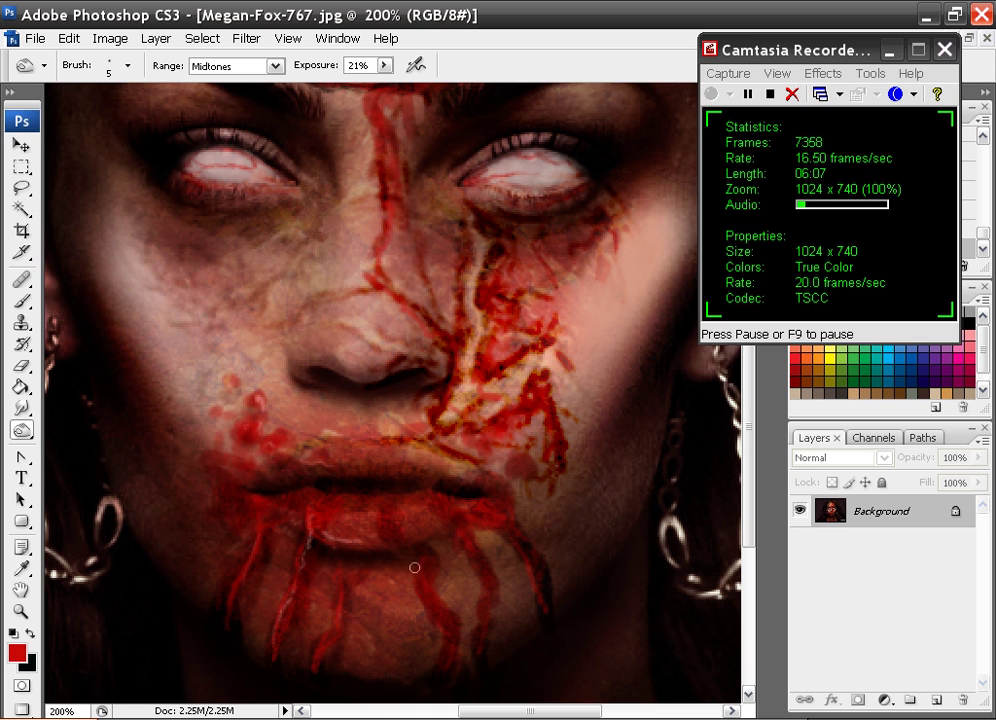
mouse_move(462, 614)
left_mouse_down()
mouse_move(463, 562)
mouse_move(478, 638)
mouse_move(475, 584)
left_mouse_up()
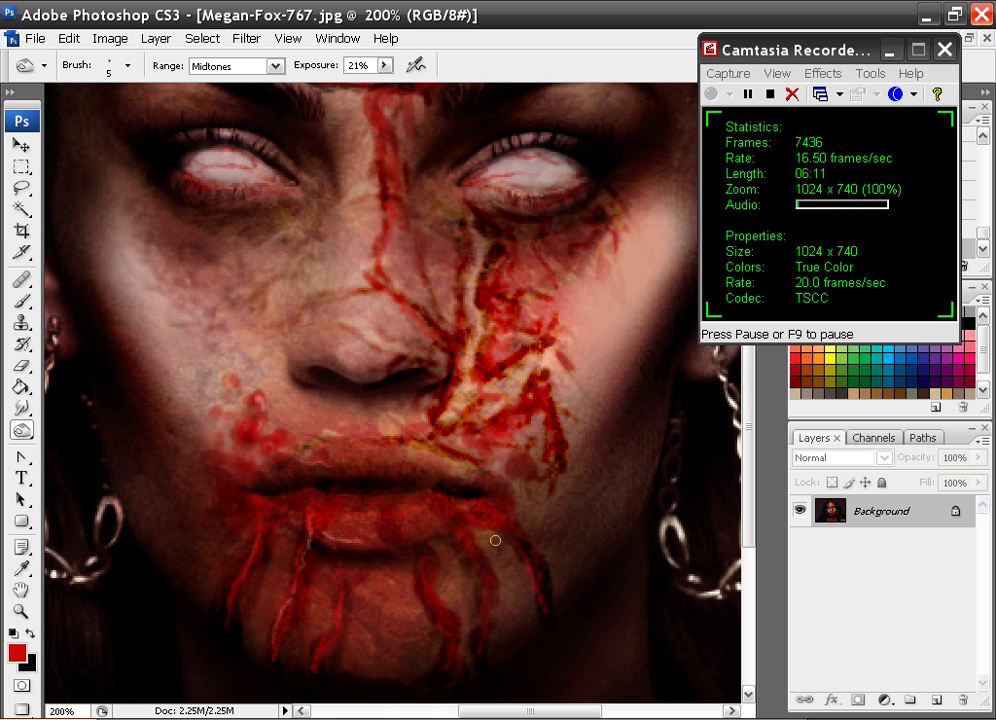
mouse_move(502, 535)
left_mouse_down()
mouse_move(525, 598)
mouse_move(511, 529)
mouse_move(525, 525)
mouse_move(514, 460)
mouse_move(525, 440)
mouse_move(538, 471)
mouse_move(540, 413)
mouse_move(553, 477)
left_mouse_up()
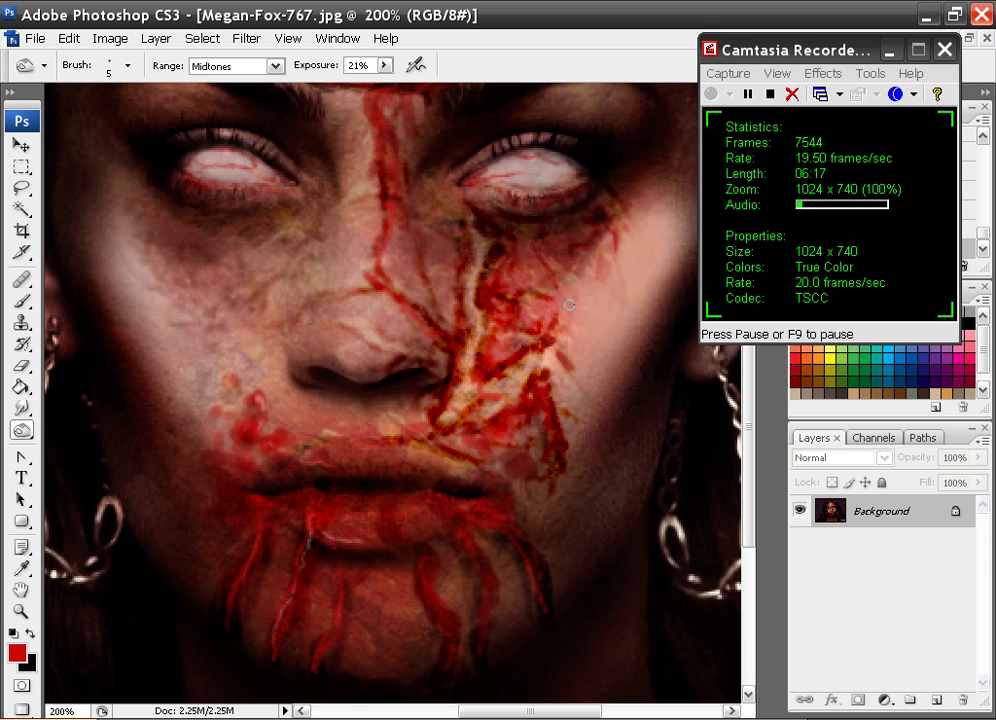
left_click_drag(611, 276, 428, 377)
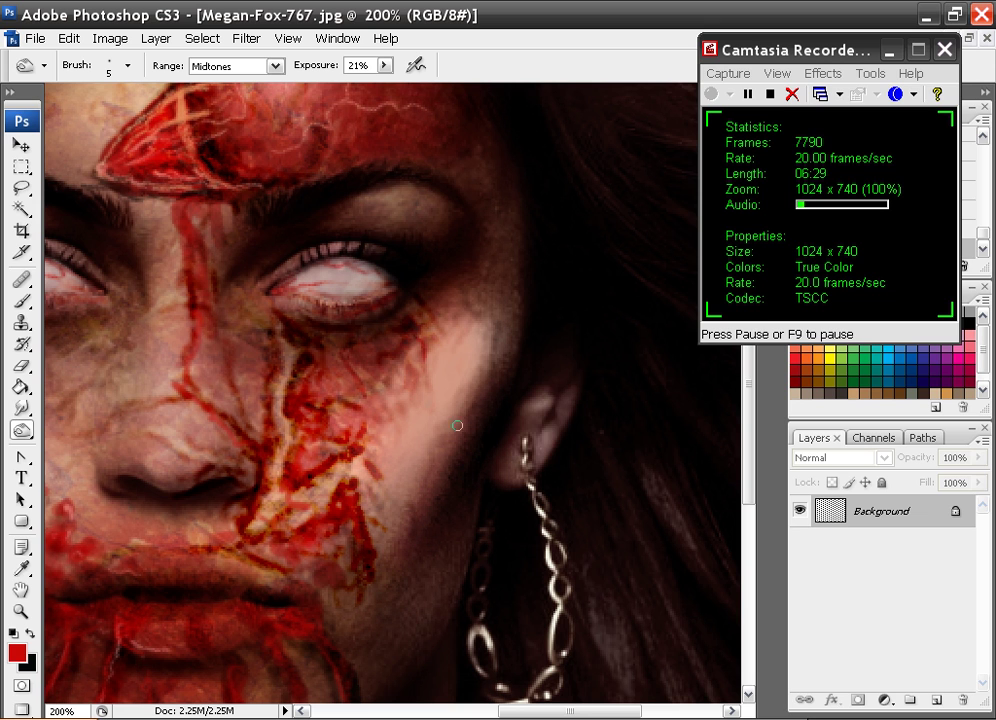
mouse_move(397, 495)
left_mouse_down()
mouse_move(429, 502)
mouse_move(560, 409)
mouse_move(602, 342)
mouse_move(604, 286)
left_mouse_up()
mouse_move(177, 360)
left_mouse_down()
mouse_move(249, 342)
mouse_move(327, 344)
left_mouse_up()
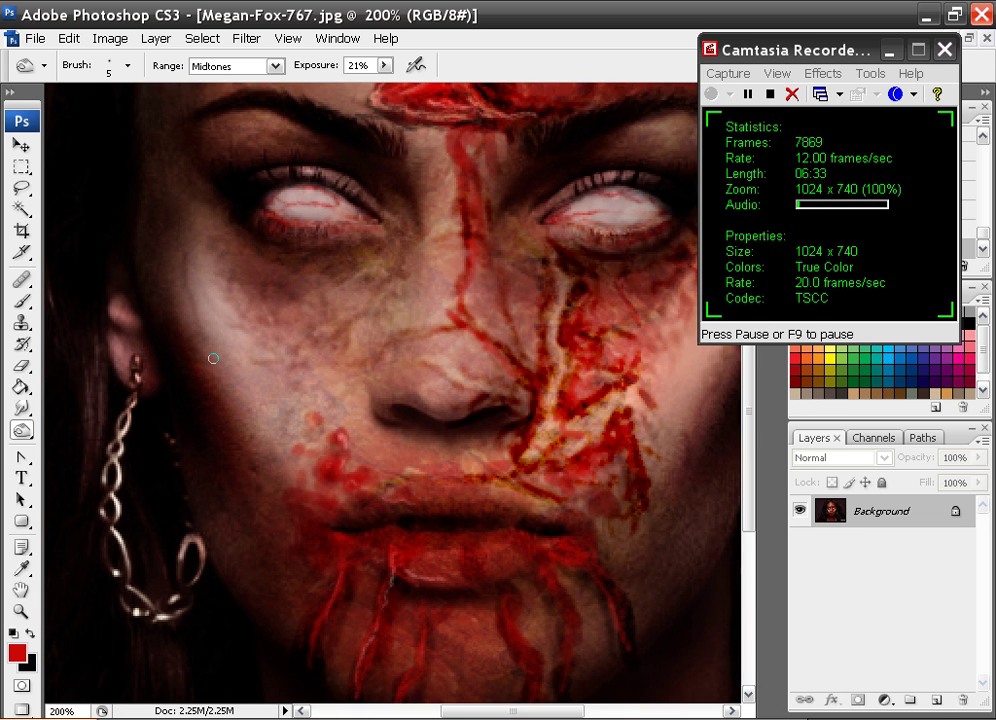
left_click_drag(235, 569, 260, 608)
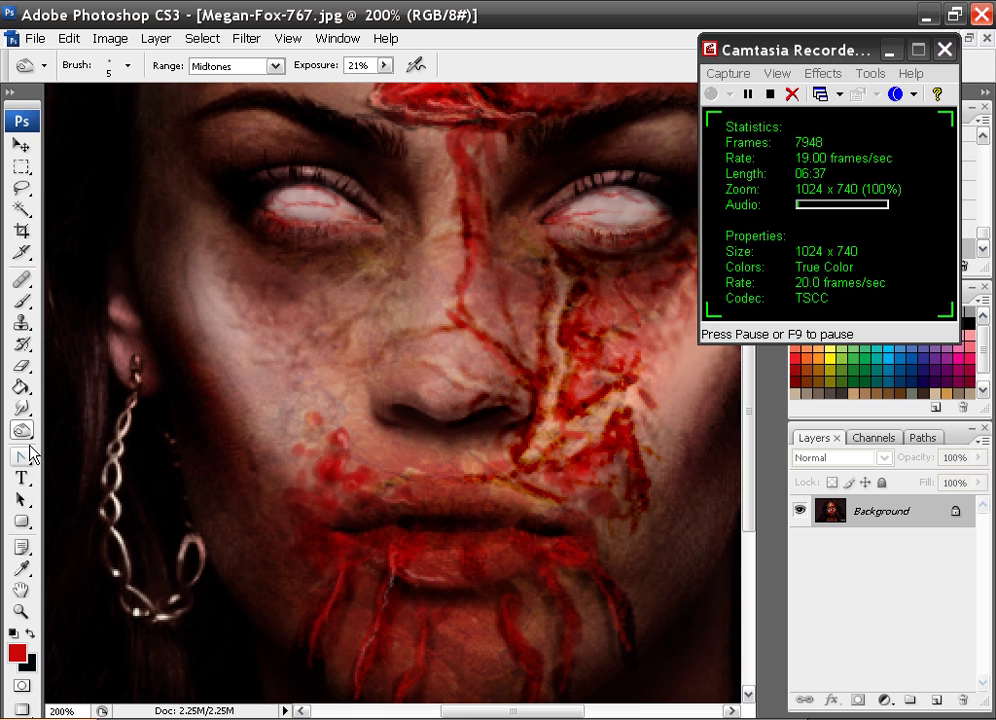
Lighten fine skin texture on the image-left cheek using the Dodge tool with a 5 px brush.
mouse_move(21, 430)
left_mouse_down()
mouse_move(31, 442)
mouse_move(62, 423)
left_mouse_up()
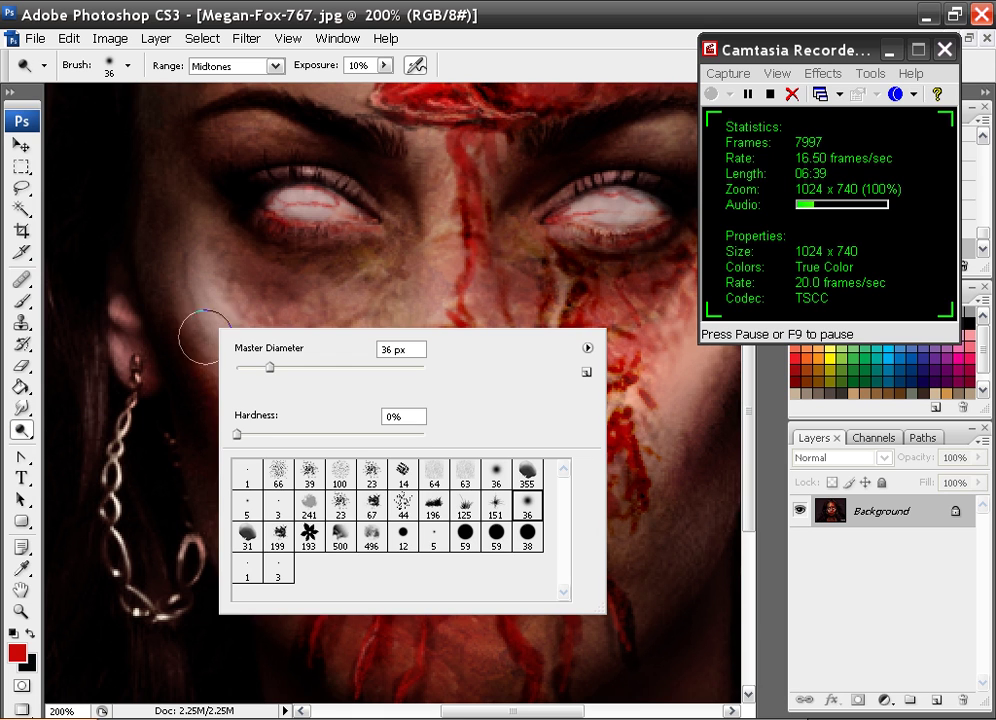
left_click(248, 505)
left_click(181, 271)
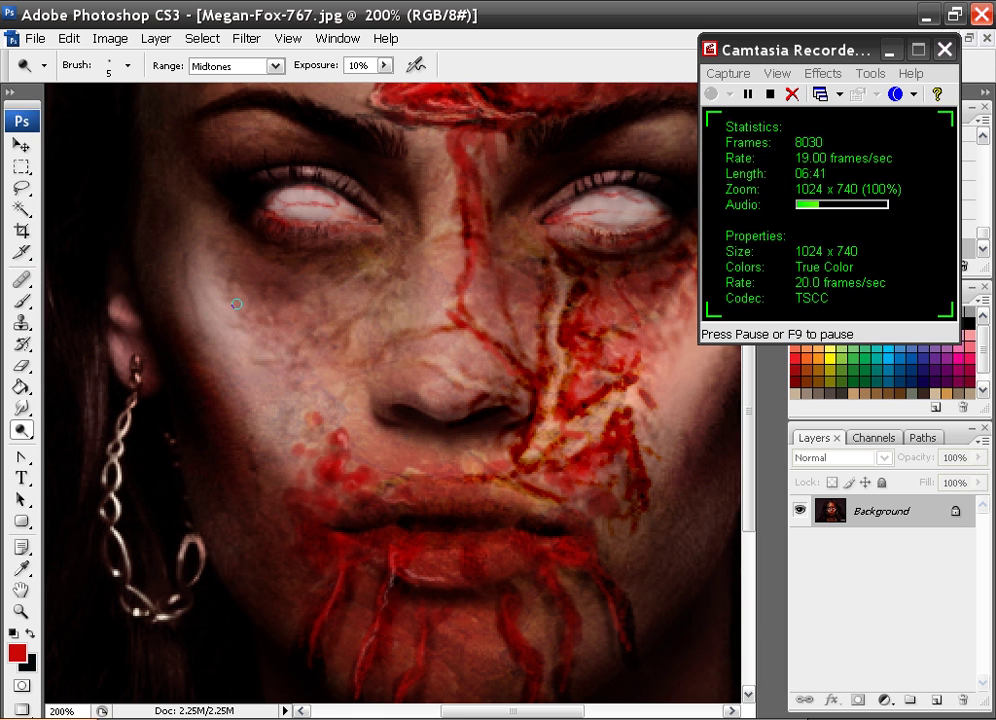
mouse_move(205, 254)
left_mouse_down()
mouse_move(231, 337)
mouse_move(199, 269)
mouse_move(238, 346)
mouse_move(255, 338)
mouse_move(282, 362)
left_mouse_up()
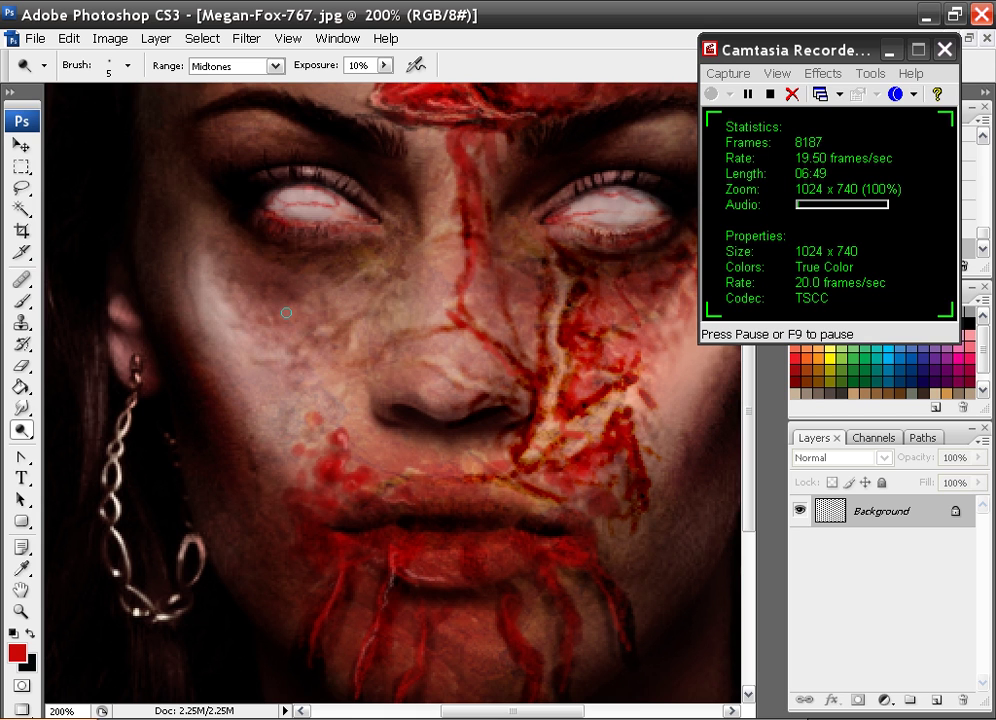
Dodge small highlights on the white eyes, the forehead wound strands, the red patch and the yellowed forehead skin.
left_click_drag(417, 306, 304, 420)
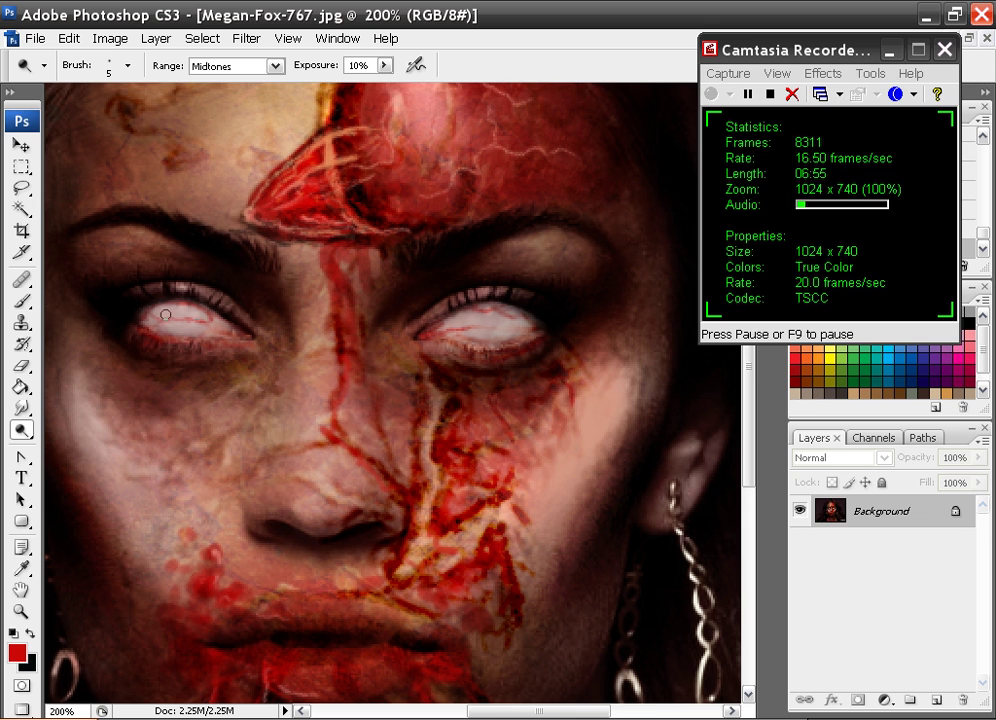
left_click(494, 327)
mouse_move(340, 216)
left_mouse_down()
mouse_move(342, 262)
mouse_move(314, 321)
left_mouse_up()
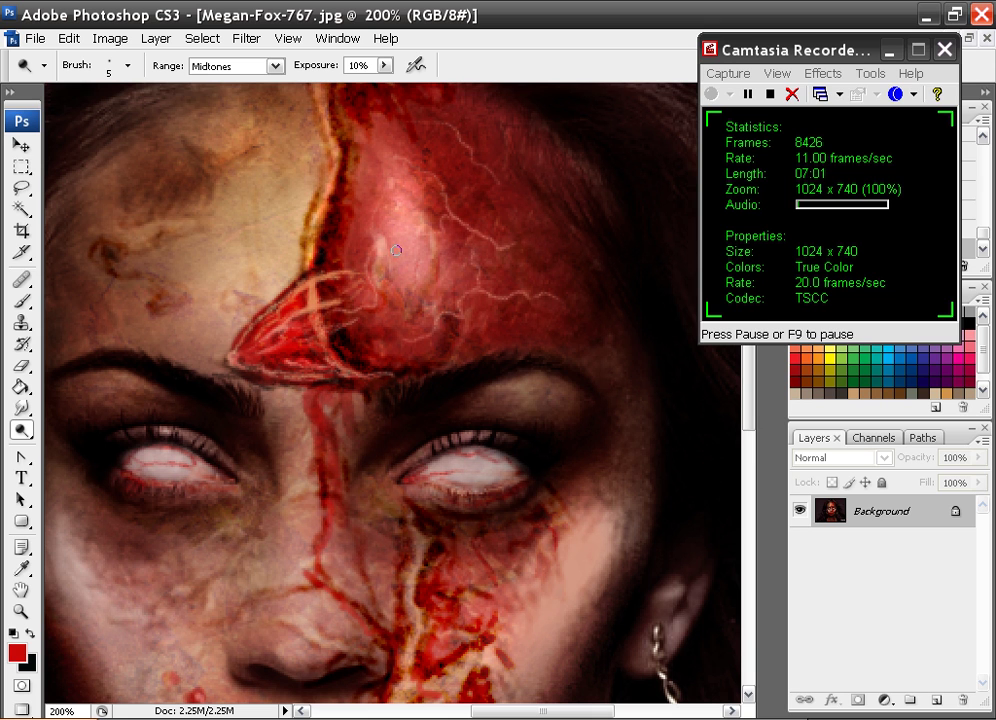
mouse_move(394, 160)
left_mouse_down()
mouse_move(338, 330)
mouse_move(338, 387)
left_mouse_up()
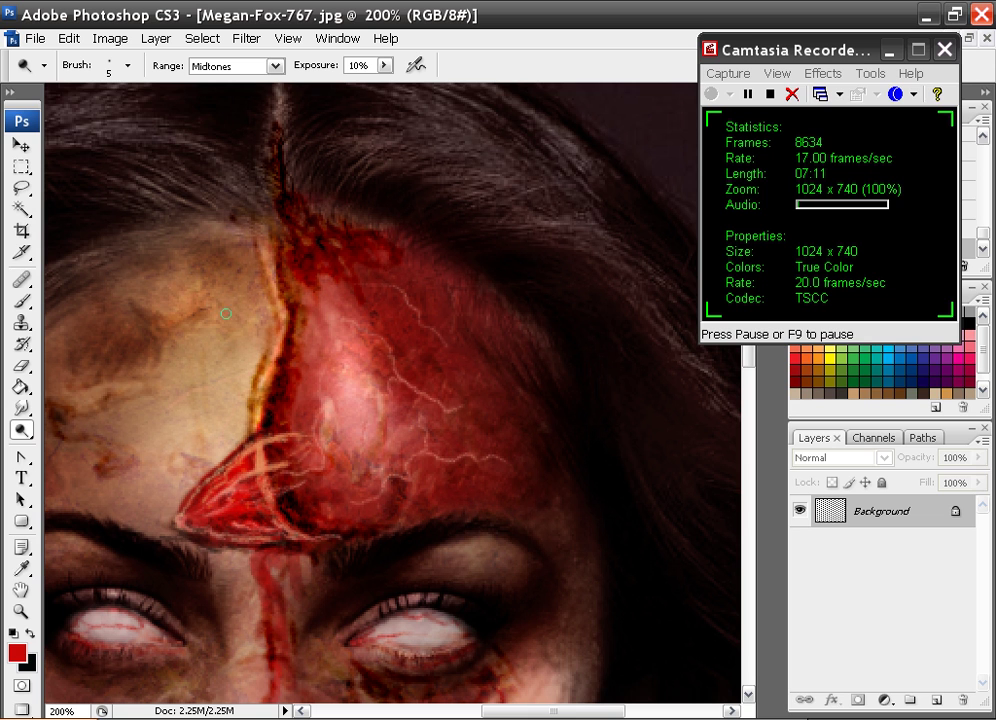
left_click_drag(164, 394, 289, 283)
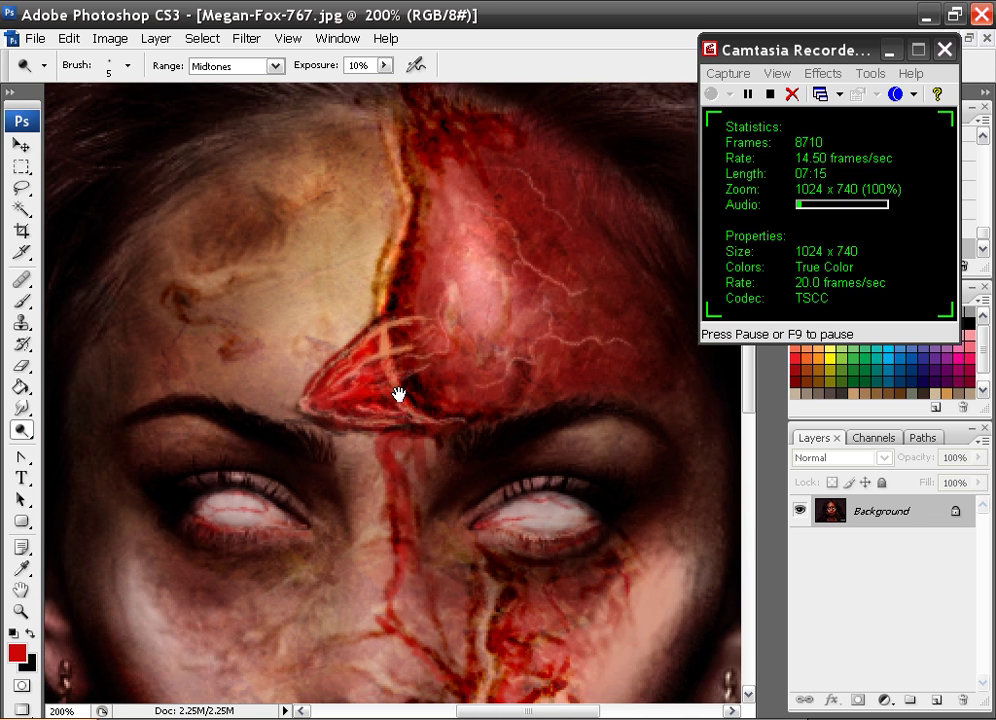
Dodge highlights along the bloody lower lip and at the start of its blood drip.
mouse_move(400, 396)
left_mouse_down()
mouse_move(360, 238)
mouse_move(370, 357)
mouse_move(362, 313)
left_mouse_up()
left_click_drag(340, 553, 346, 386)
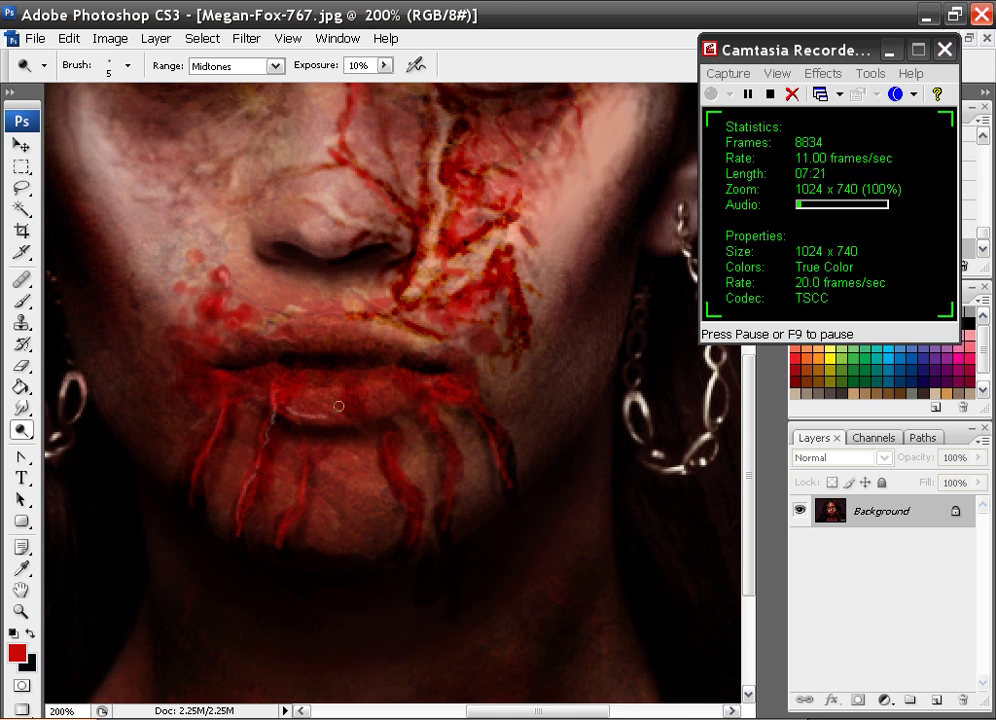
left_click_drag(269, 400, 270, 391)
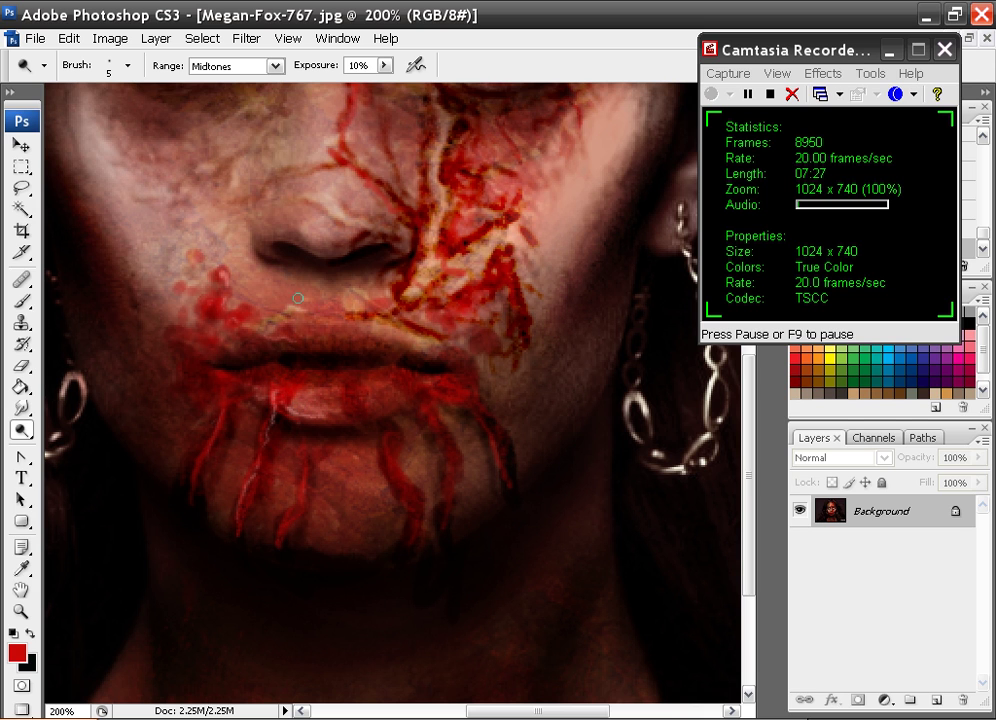
Examine the finished zombie face and neck at 100% and 66.7% magnification.
key("ctrl+minus")
key("ctrl+minus")
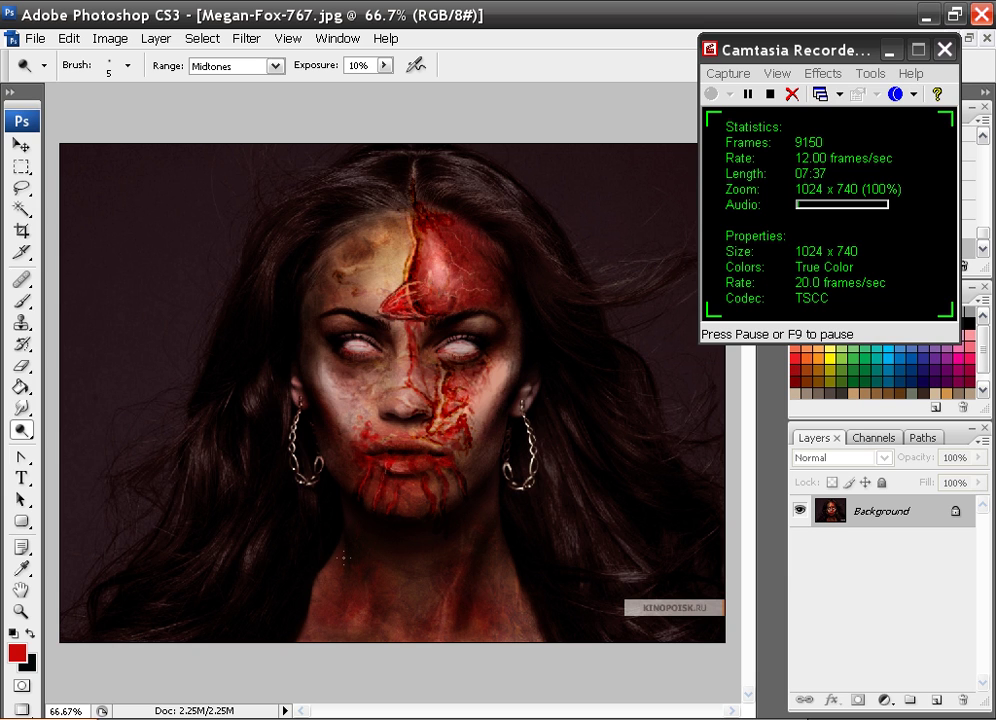
left_click(288, 38)
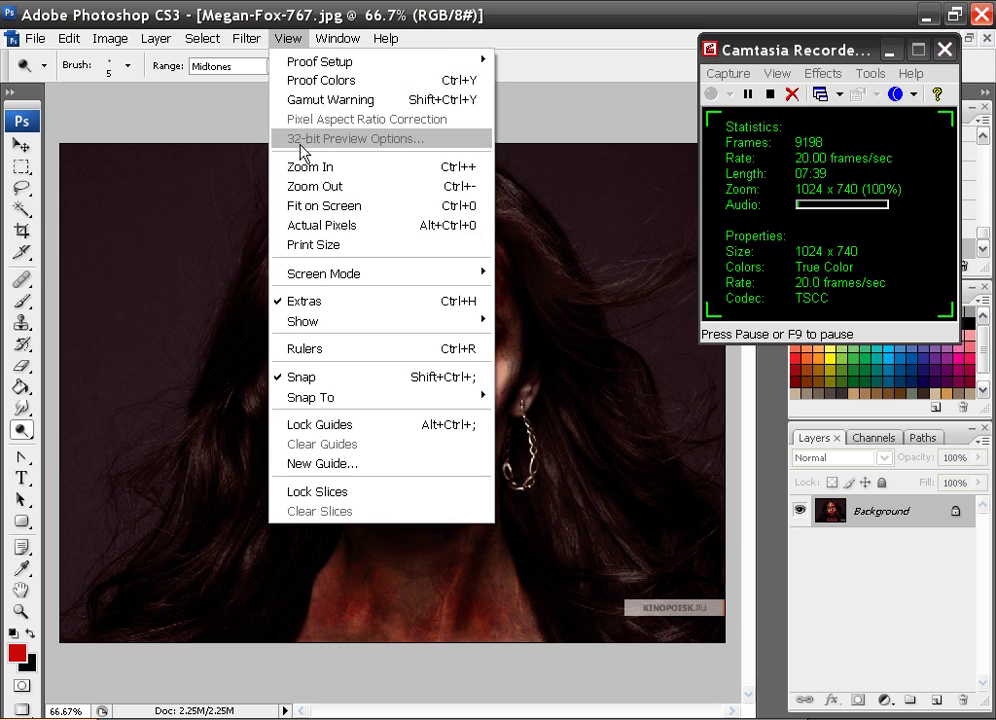
left_click(322, 224)
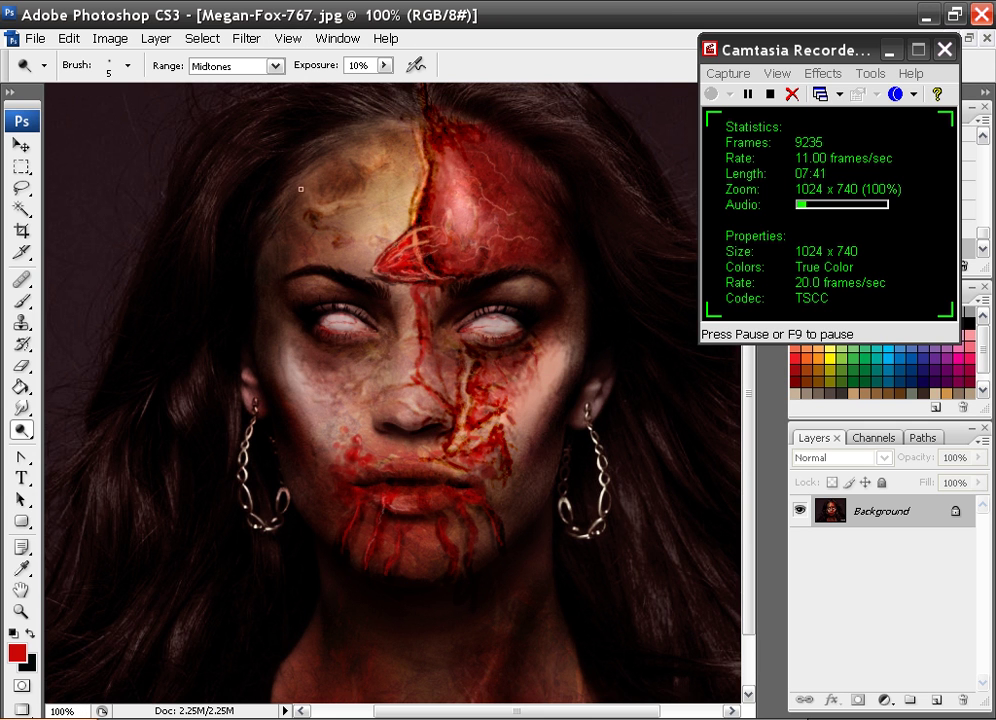
key("ctrl+minus")
key("ctrl+minus")
key("ctrl+plus")
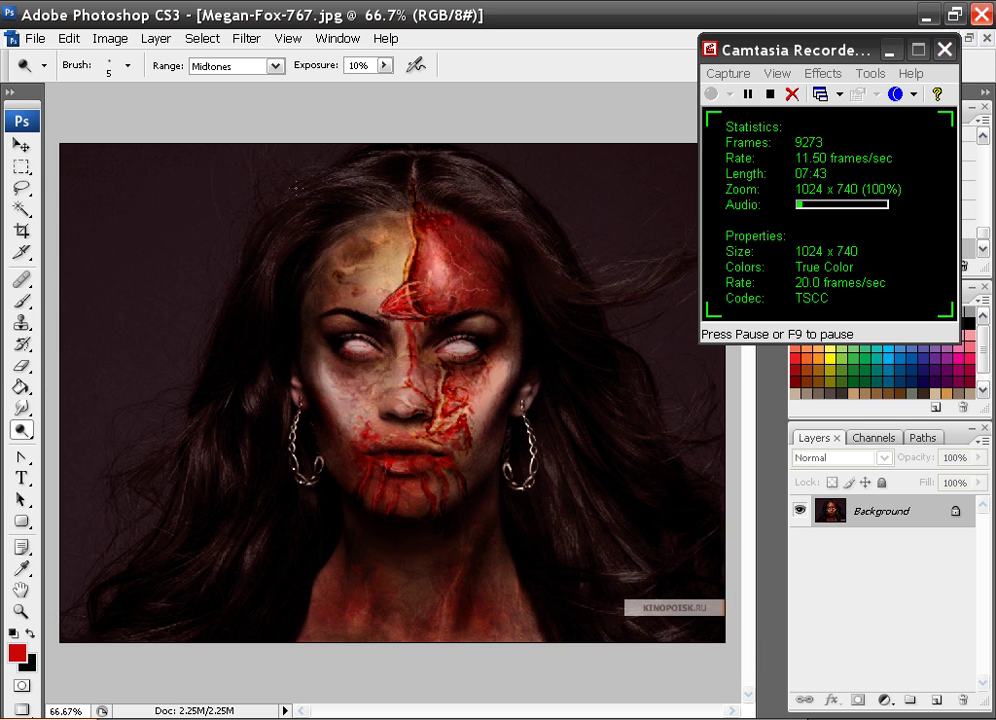
left_click(286, 39)
left_click(300, 225)
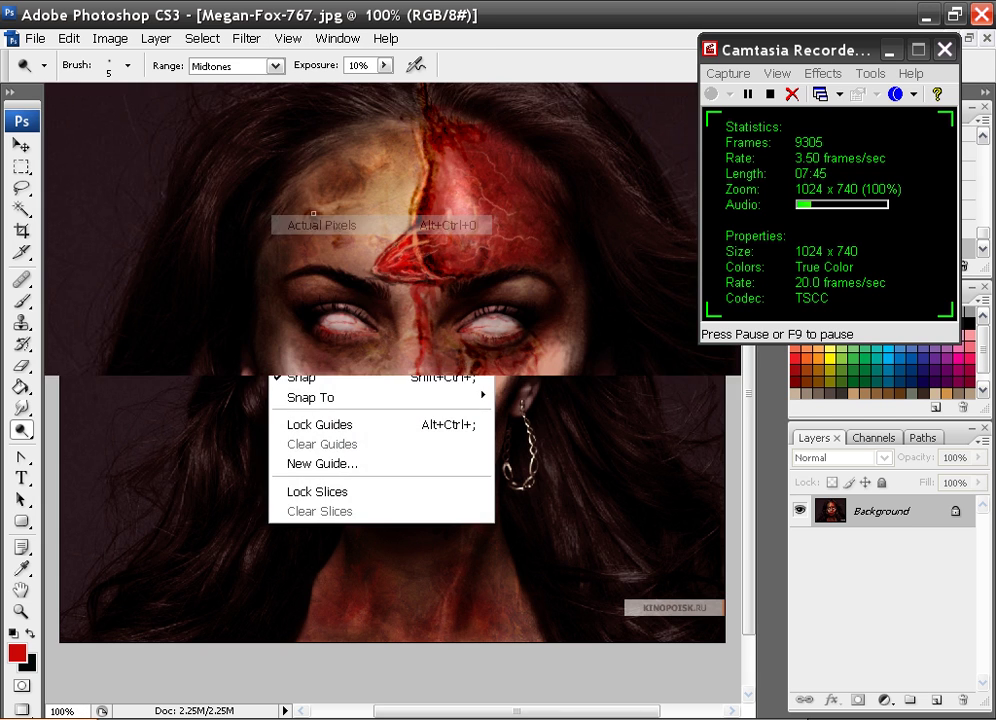
left_click_drag(834, 47, 854, 42)
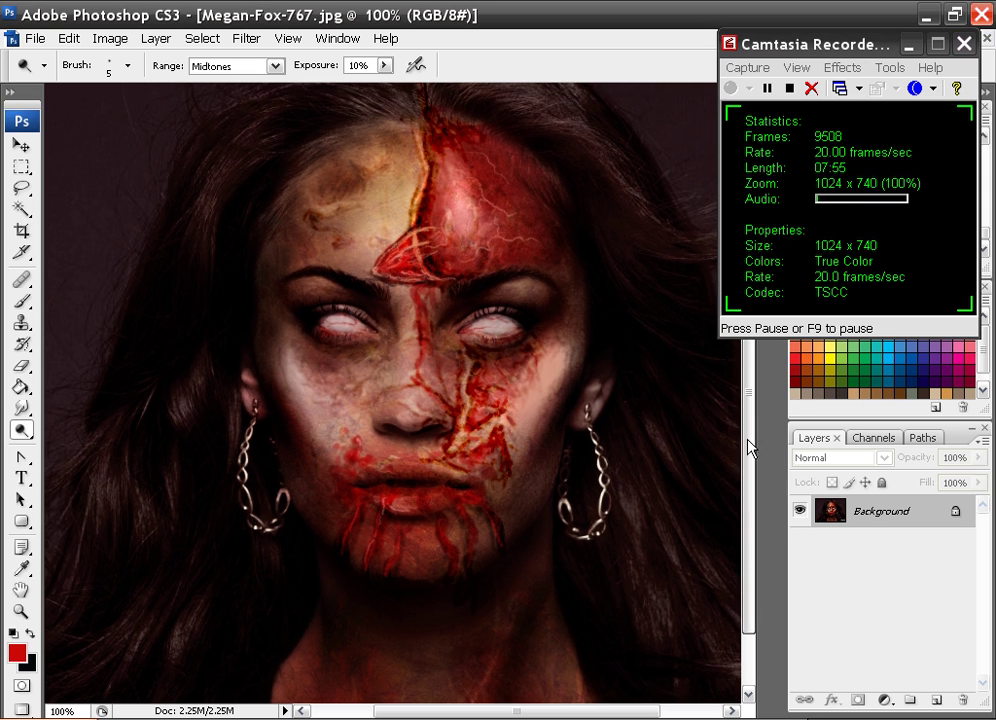
mouse_move(751, 456)
left_mouse_down()
mouse_move(748, 545)
mouse_move(744, 377)
mouse_move(745, 510)
mouse_move(738, 467)
left_mouse_up()
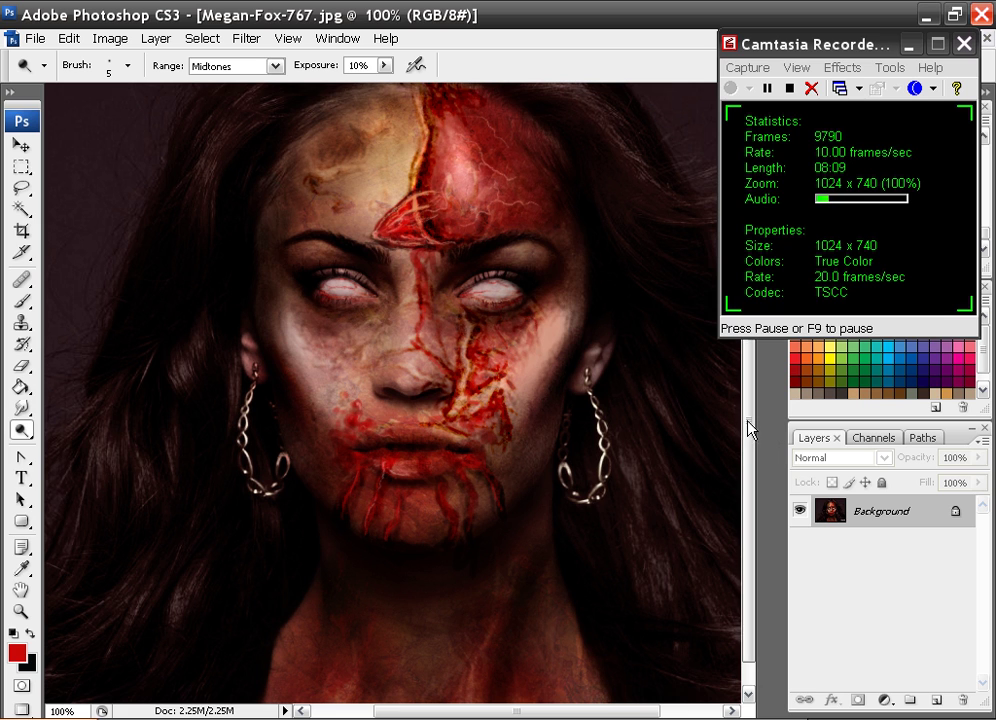
mouse_move(750, 424)
left_mouse_down()
mouse_move(748, 372)
mouse_move(748, 448)
left_mouse_up()
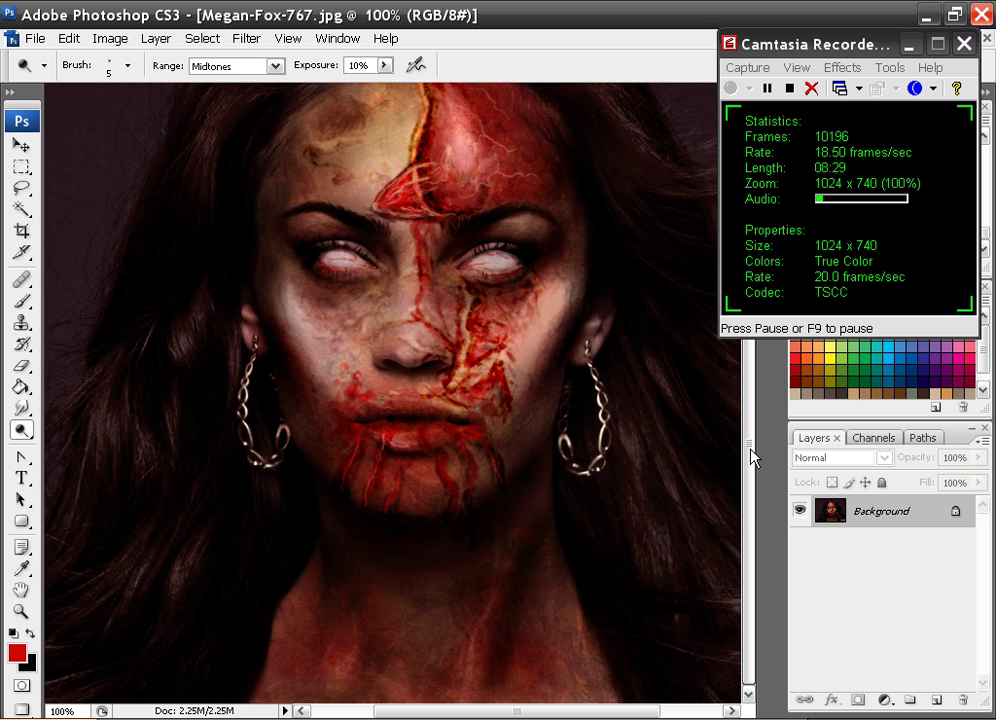
mouse_move(751, 448)
left_mouse_down()
mouse_move(748, 370)
mouse_move(746, 417)
left_mouse_up()
key("ctrl+minus")
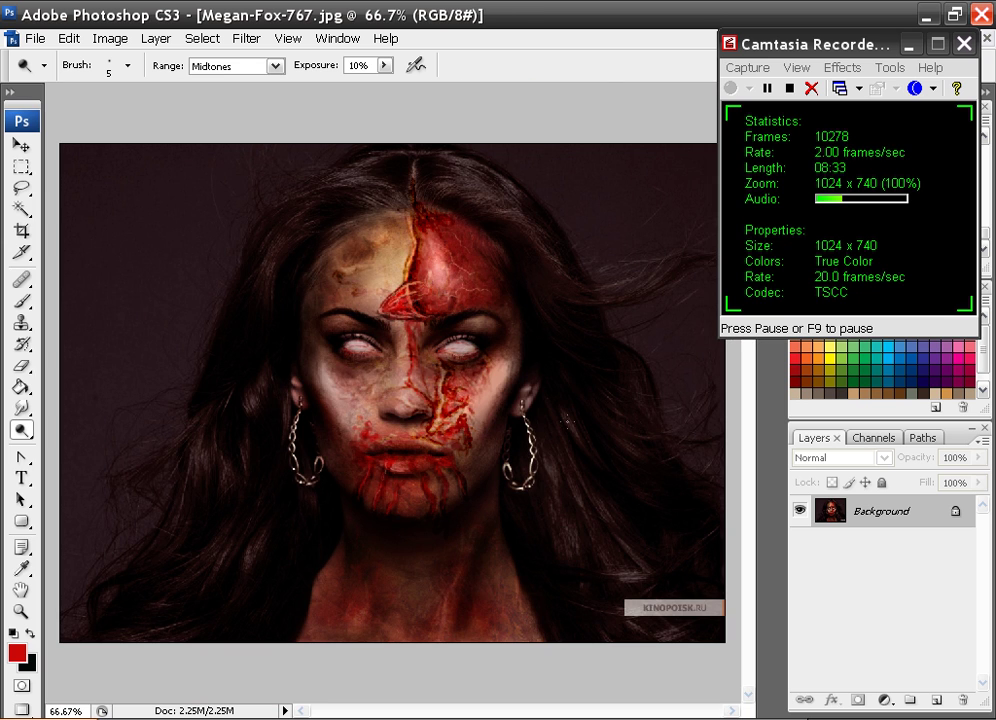
key("ctrl+plus")
key("ctrl+minus")
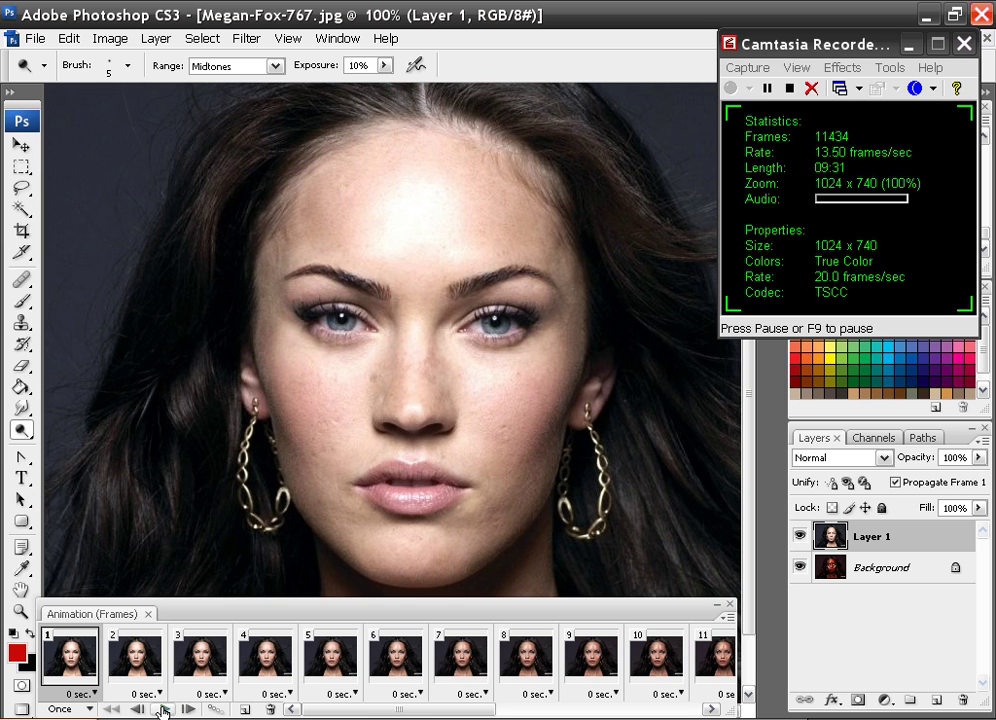
Play the frame animation morphing the original portrait into the zombie face, rewind it to the first frame and replay it.
left_click(163, 709)
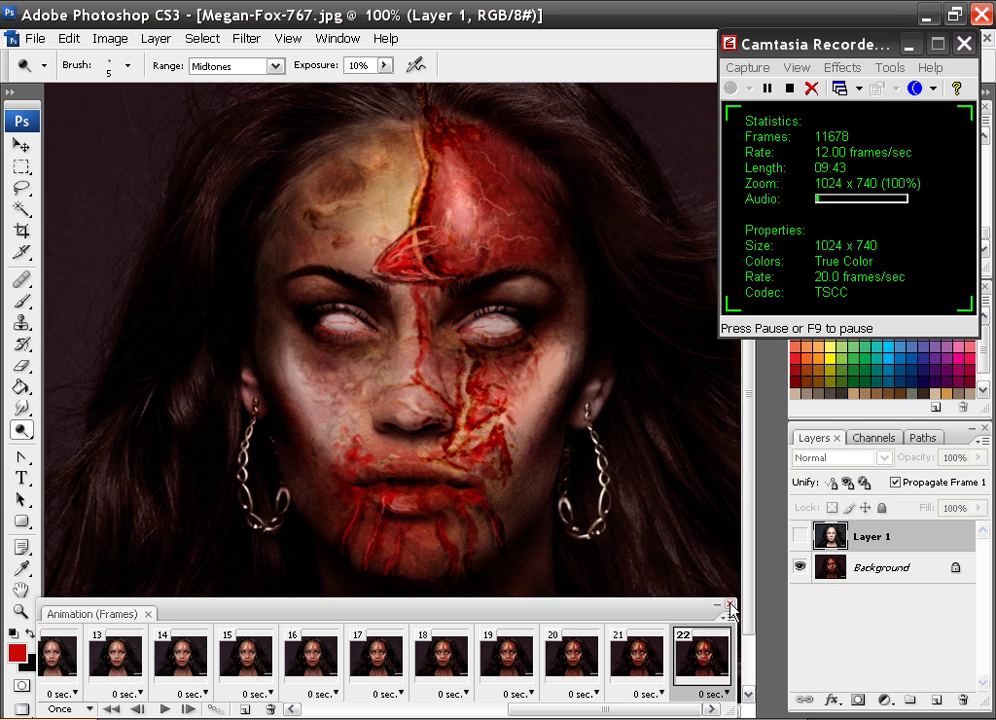
left_click(111, 709)
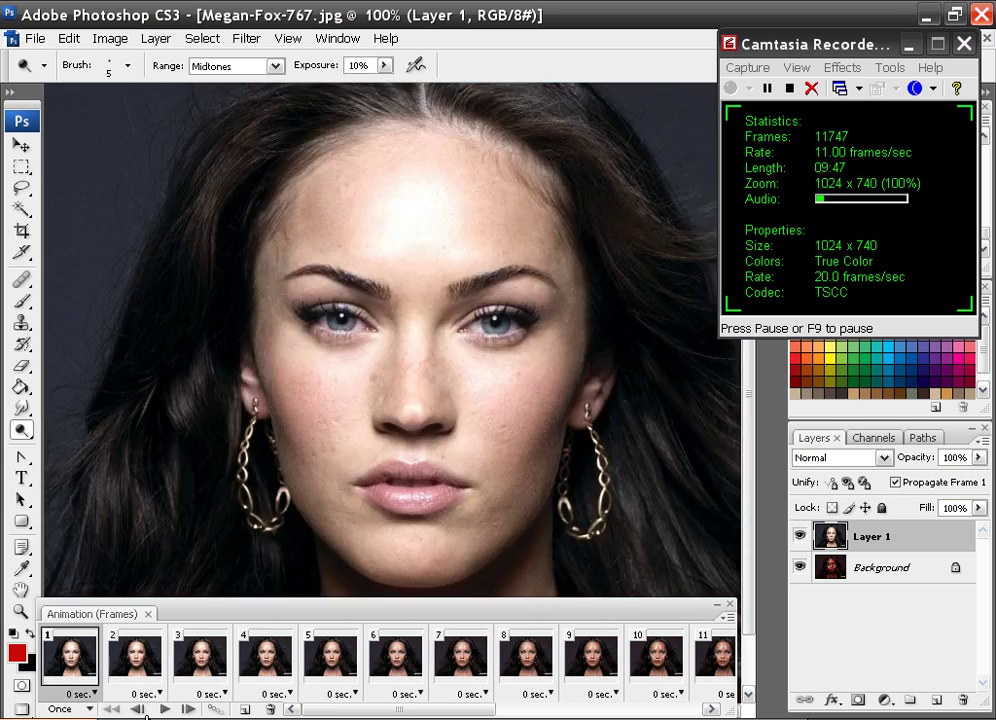
left_click(165, 709)
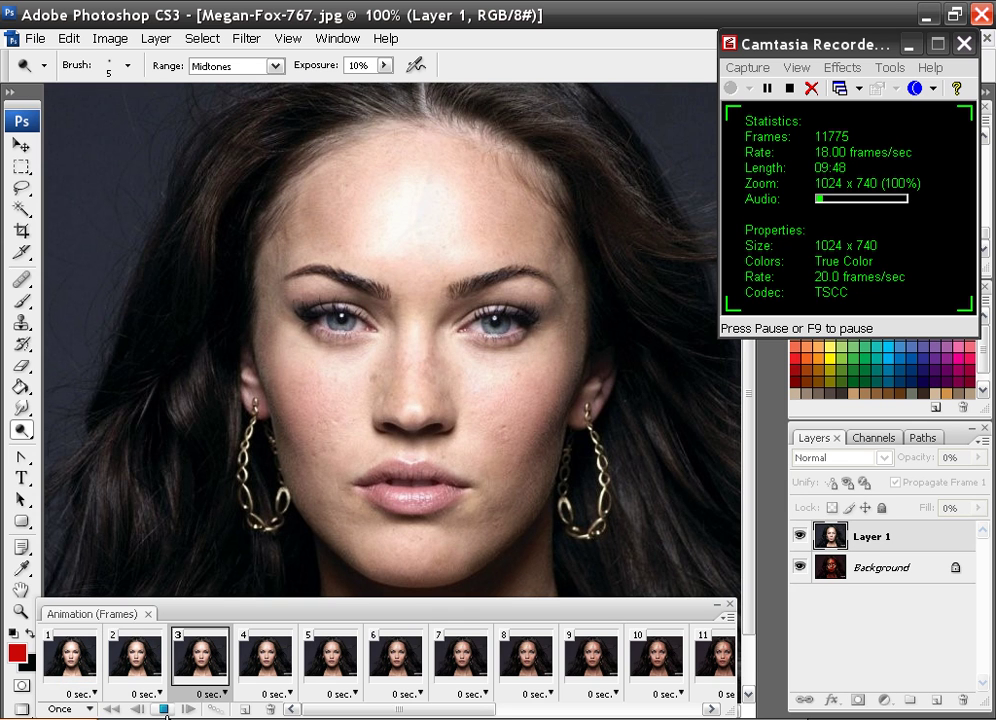